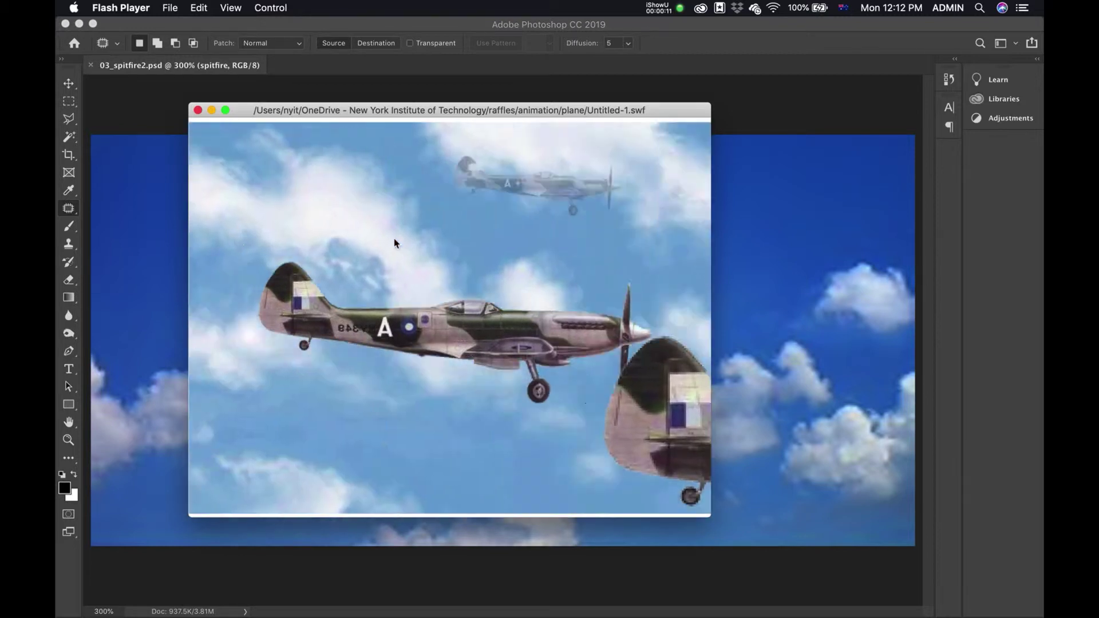
Step: Close the Flash Player preview, hide the spitfire layer, and select the sky start layer
{"action": "left_click", "coordinate": [197, 110]}
{"action": "left_click", "coordinate": [380, 128]}
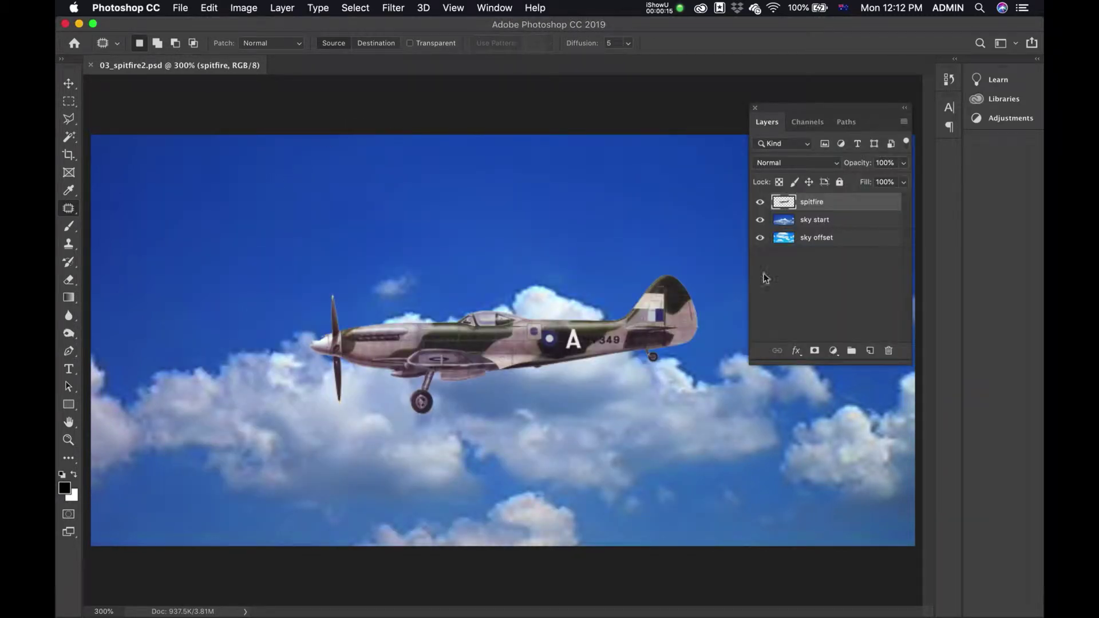
{"action": "left_click", "coordinate": [849, 224]}
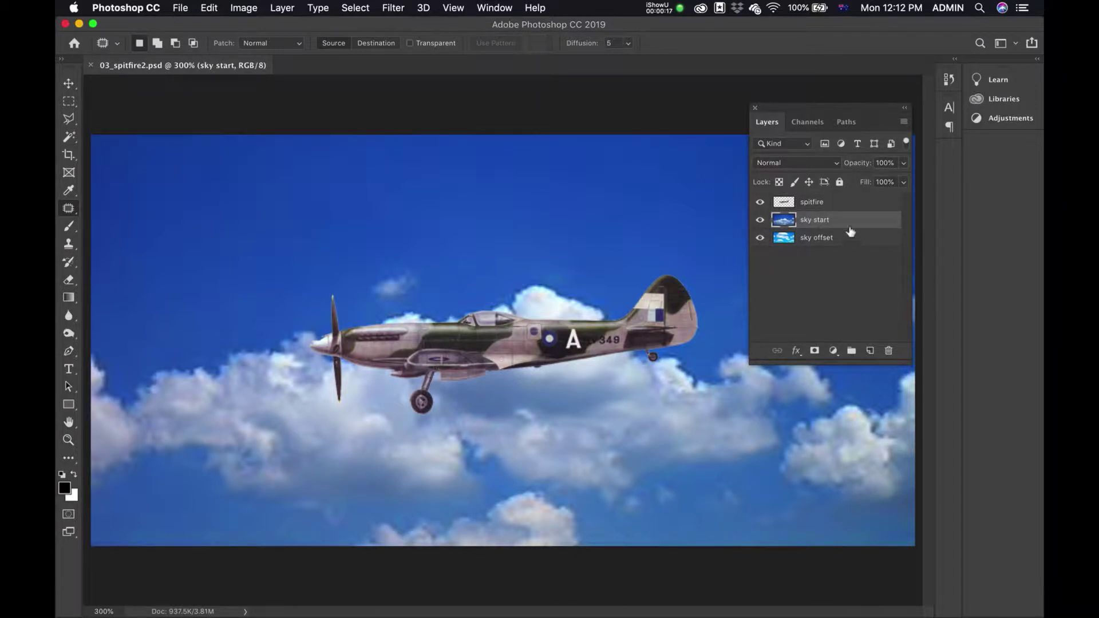
{"action": "left_click", "coordinate": [850, 203]}
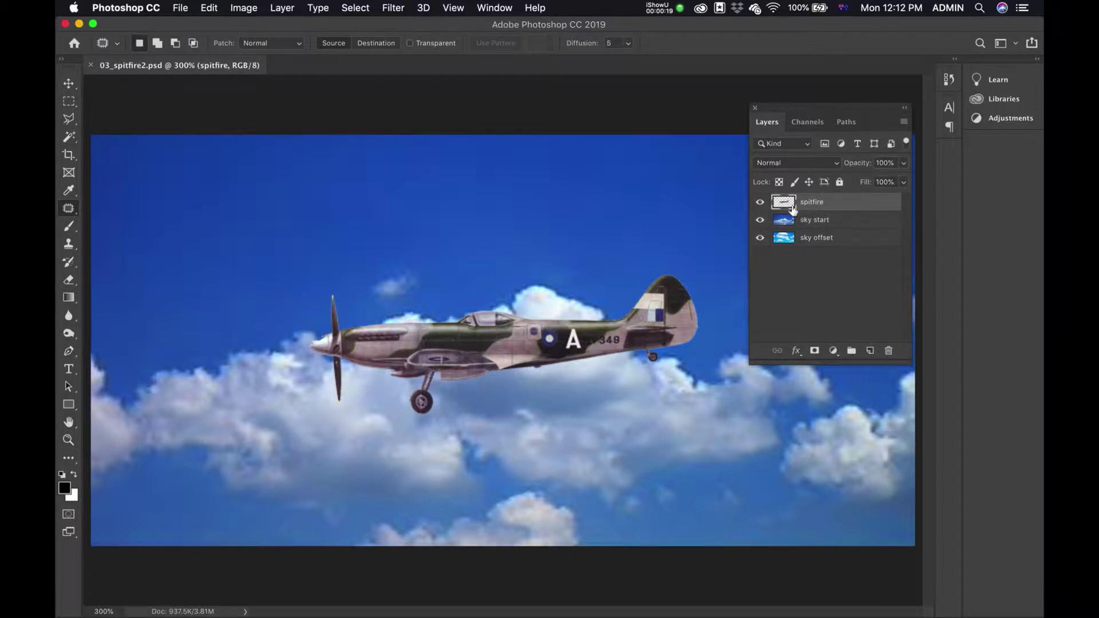
{"action": "left_click", "coordinate": [761, 203]}
{"action": "left_click", "coordinate": [813, 222]}
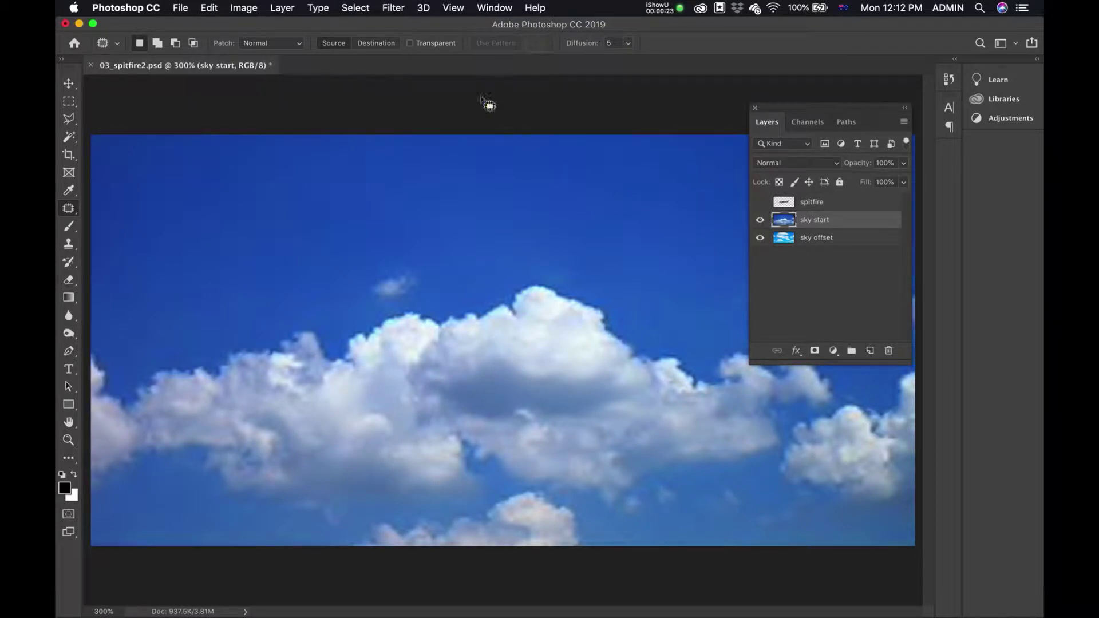
Step: Apply the Offset filter to sky start: Horizontal -454 pixels with Wrap Around
{"action": "left_click", "coordinate": [394, 9]}
{"action": "left_click", "coordinate": [393, 9]}
{"action": "left_click", "coordinate": [394, 9]}
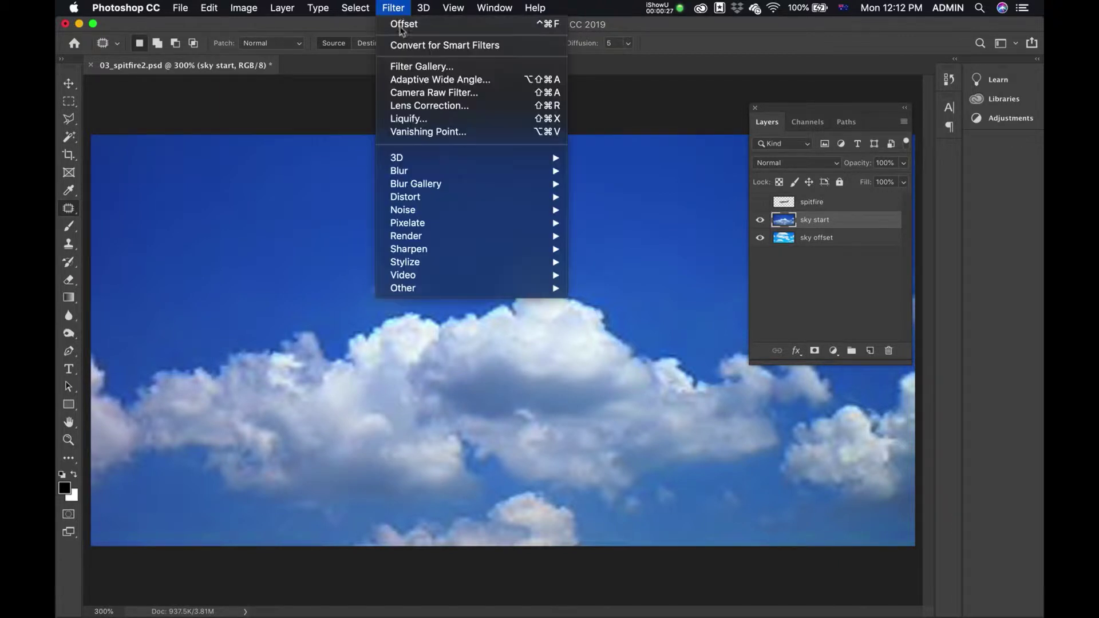
{"action": "mouse_move", "coordinate": [454, 290]}
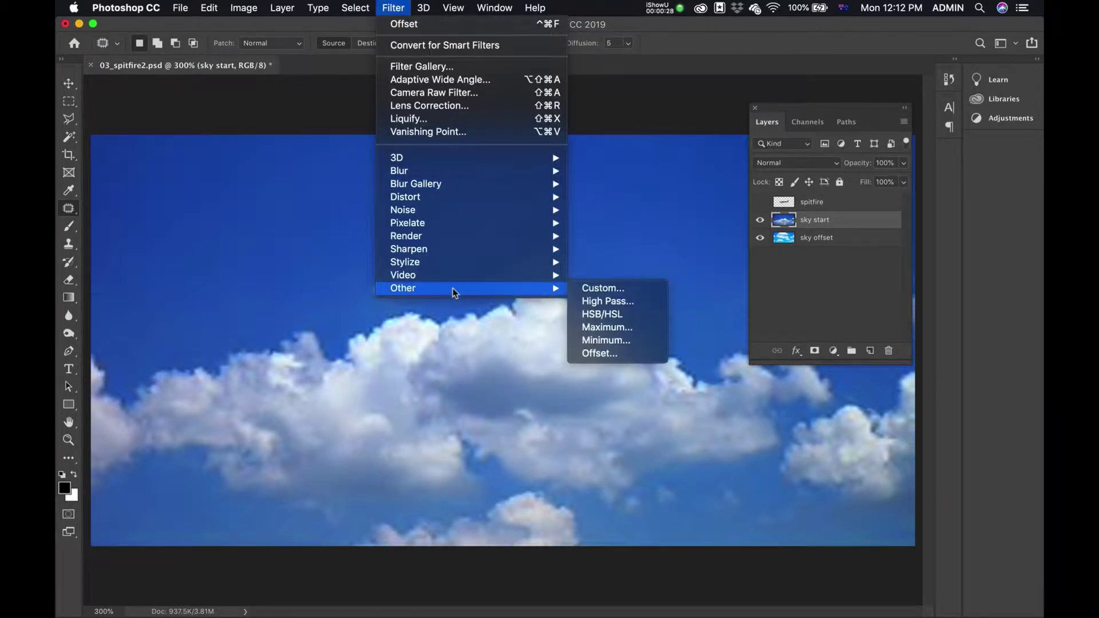
{"action": "left_click", "coordinate": [587, 354]}
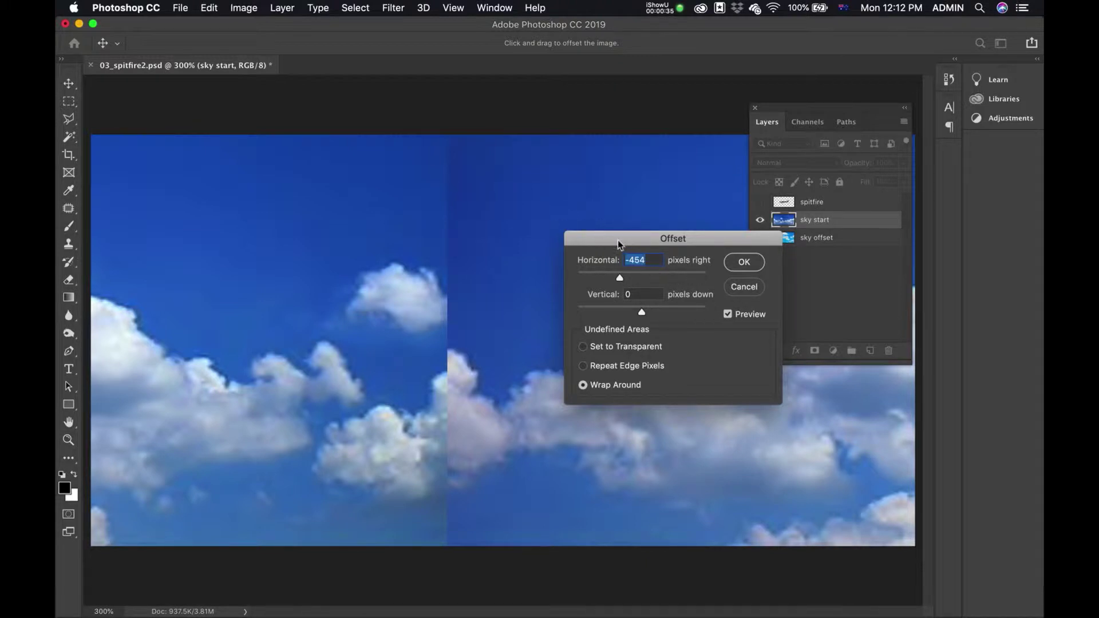
{"action": "left_click", "coordinate": [742, 262]}
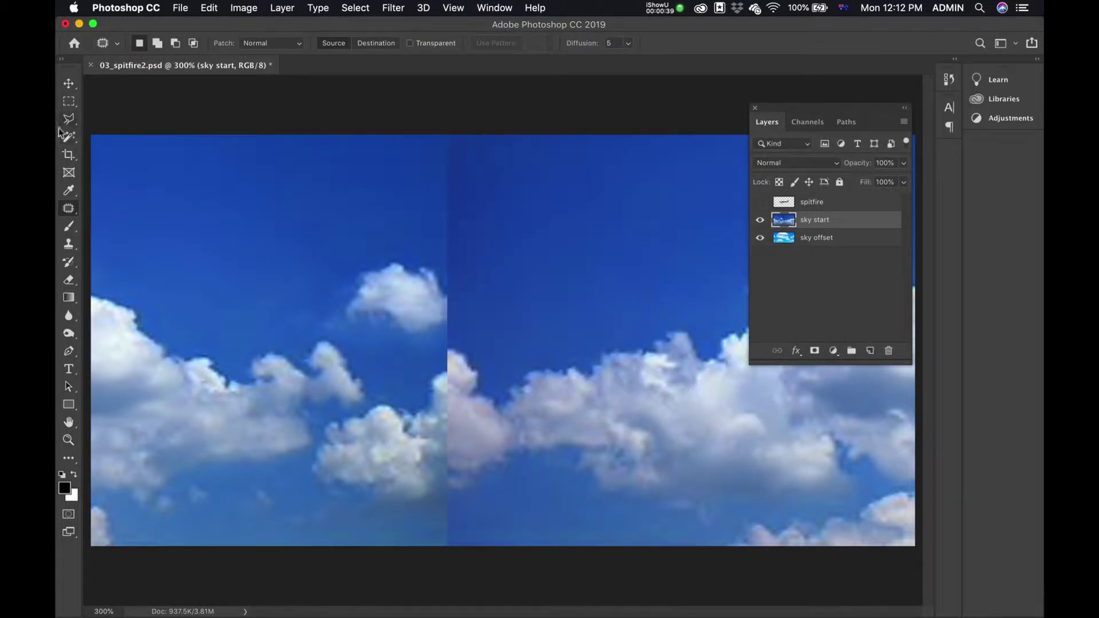
Step: Patch away the seam near the top of the sky and beside the small cloud
{"action": "left_click", "coordinate": [68, 209]}
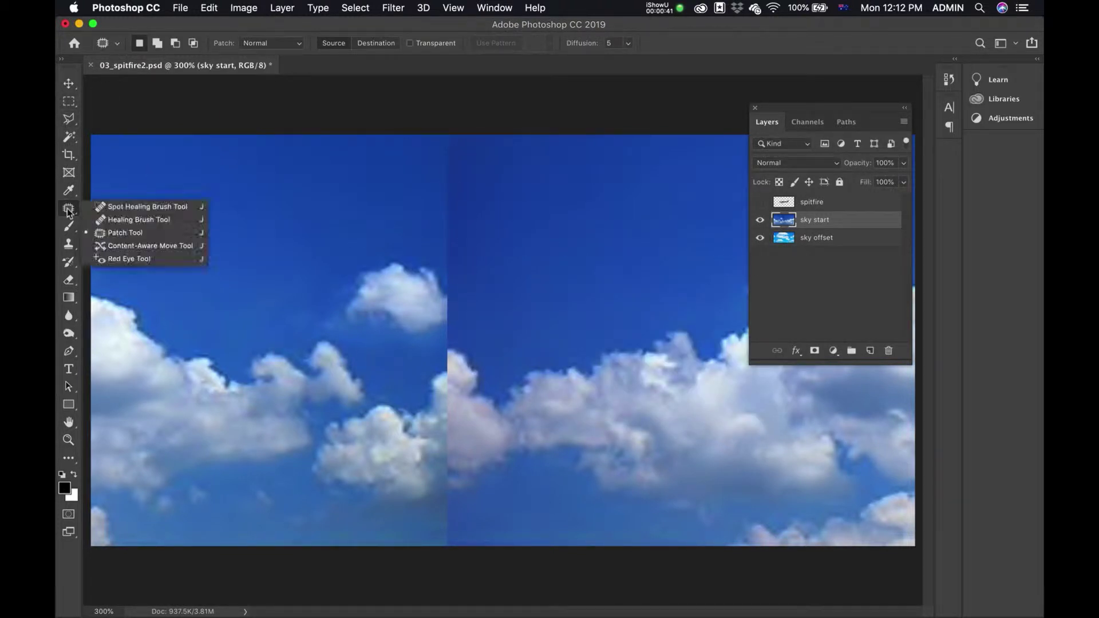
{"action": "left_click", "coordinate": [114, 233]}
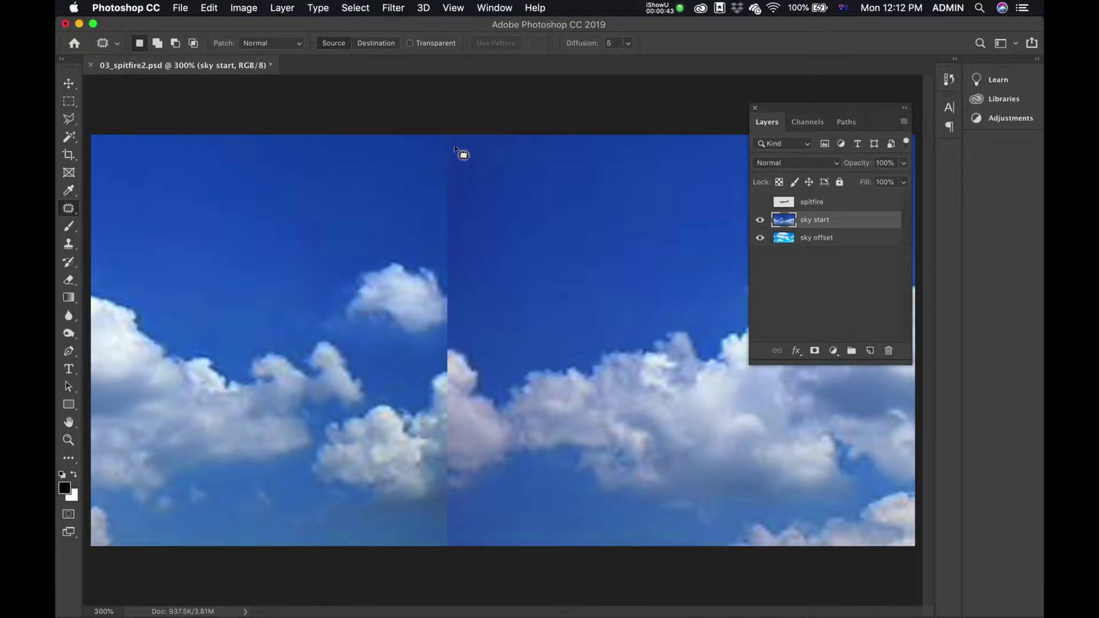
{"action": "mouse_move", "coordinate": [455, 144]}
{"action": "left_mouse_down"}
{"action": "mouse_move", "coordinate": [413, 232]}
{"action": "mouse_move", "coordinate": [447, 281]}
{"action": "mouse_move", "coordinate": [492, 265]}
{"action": "mouse_move", "coordinate": [503, 195]}
{"action": "mouse_move", "coordinate": [461, 142]}
{"action": "mouse_move", "coordinate": [345, 180]}
{"action": "mouse_move", "coordinate": [257, 183]}
{"action": "left_mouse_up"}
{"action": "key", "text": "ctrl+d"}
{"action": "mouse_move", "coordinate": [456, 293]}
{"action": "left_mouse_down"}
{"action": "mouse_move", "coordinate": [435, 327]}
{"action": "mouse_move", "coordinate": [481, 320]}
{"action": "mouse_move", "coordinate": [469, 292]}
{"action": "mouse_move", "coordinate": [358, 380]}
{"action": "left_mouse_up"}
{"action": "key", "text": "ctrl+d"}
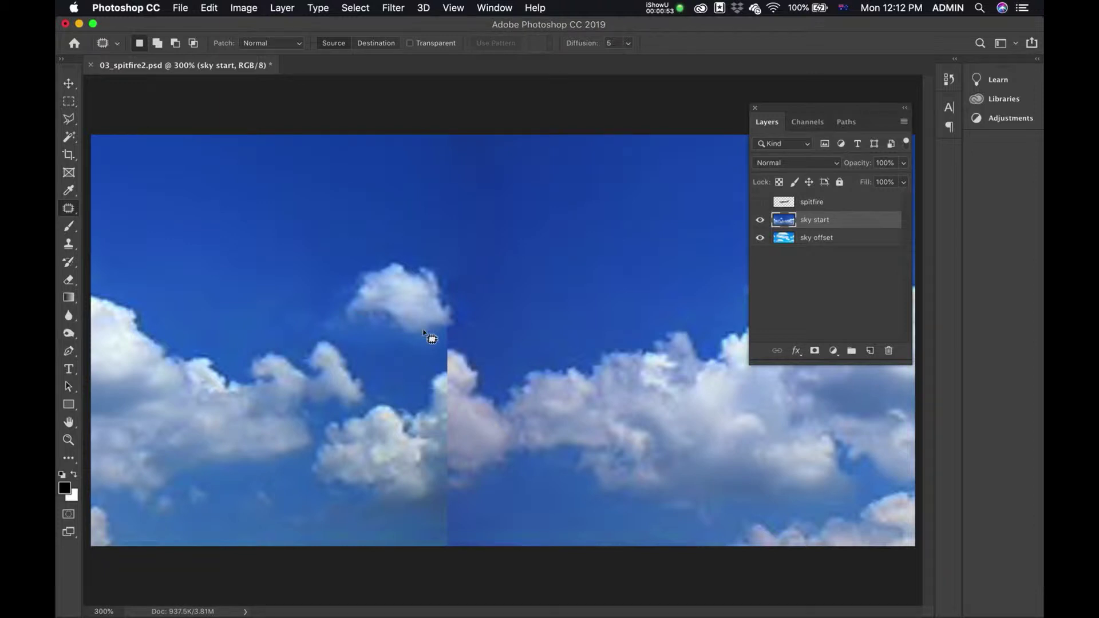
Step: Hide sky start, select sky offset, and preview an Offset shift but cancel it
{"action": "left_click", "coordinate": [759, 221]}
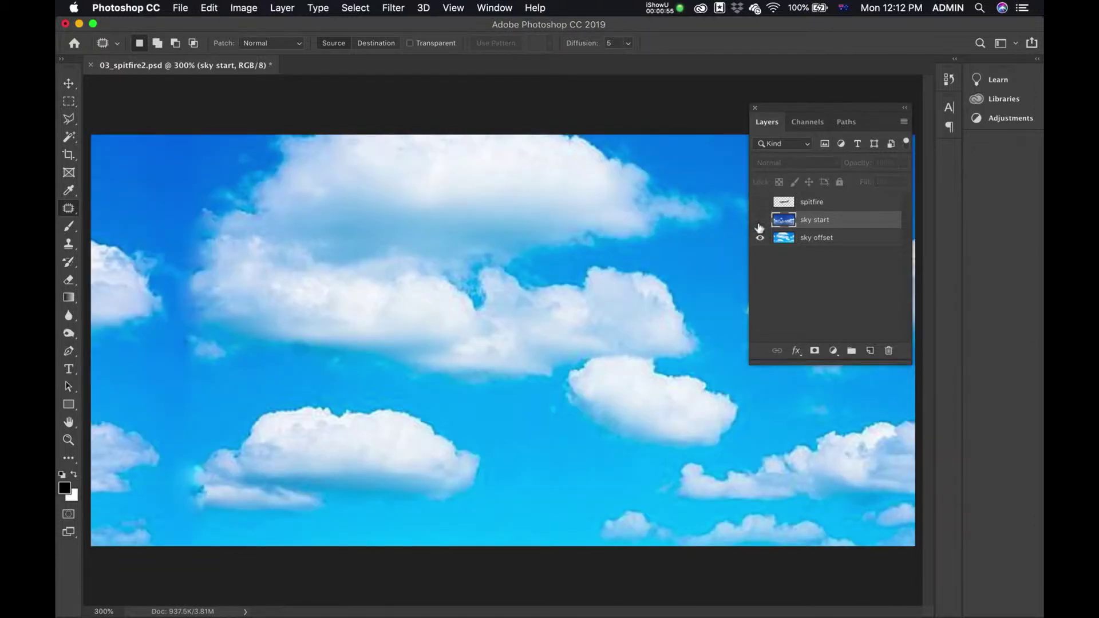
{"action": "left_click", "coordinate": [808, 244]}
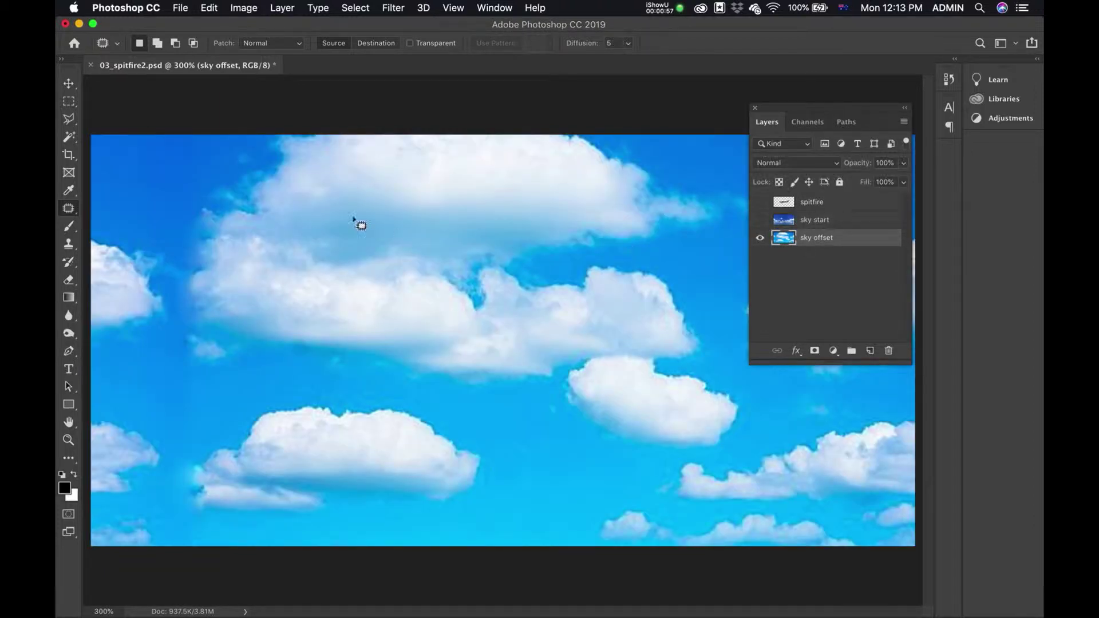
{"action": "left_click", "coordinate": [401, 9]}
{"action": "mouse_move", "coordinate": [540, 288]}
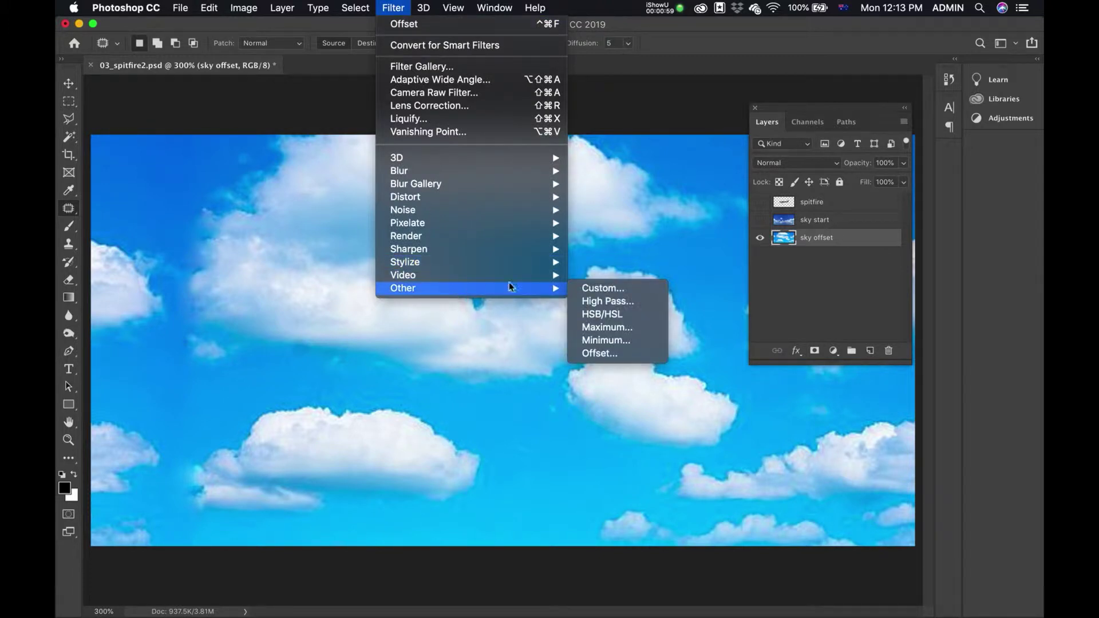
{"action": "left_click", "coordinate": [587, 357]}
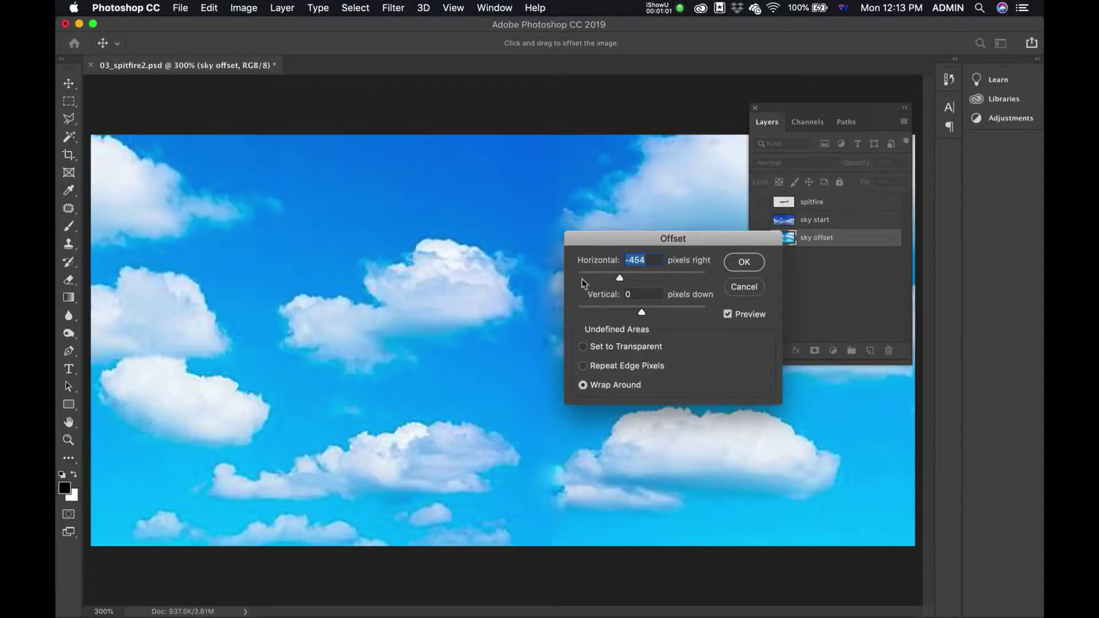
{"action": "mouse_move", "coordinate": [610, 278]}
{"action": "left_mouse_down"}
{"action": "mouse_move", "coordinate": [620, 285]}
{"action": "mouse_move", "coordinate": [606, 284]}
{"action": "left_mouse_up"}
{"action": "left_click", "coordinate": [734, 288]}
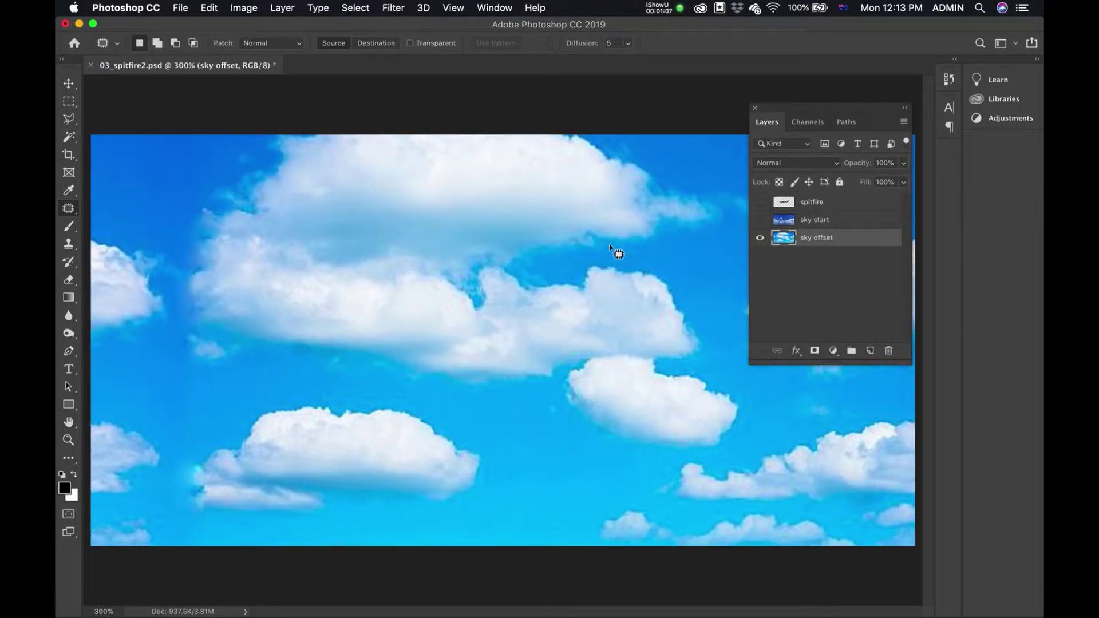
Step: Switch to Animate and start File > Import > Import to Stage
{"action": "key", "text": "super+Tab"}
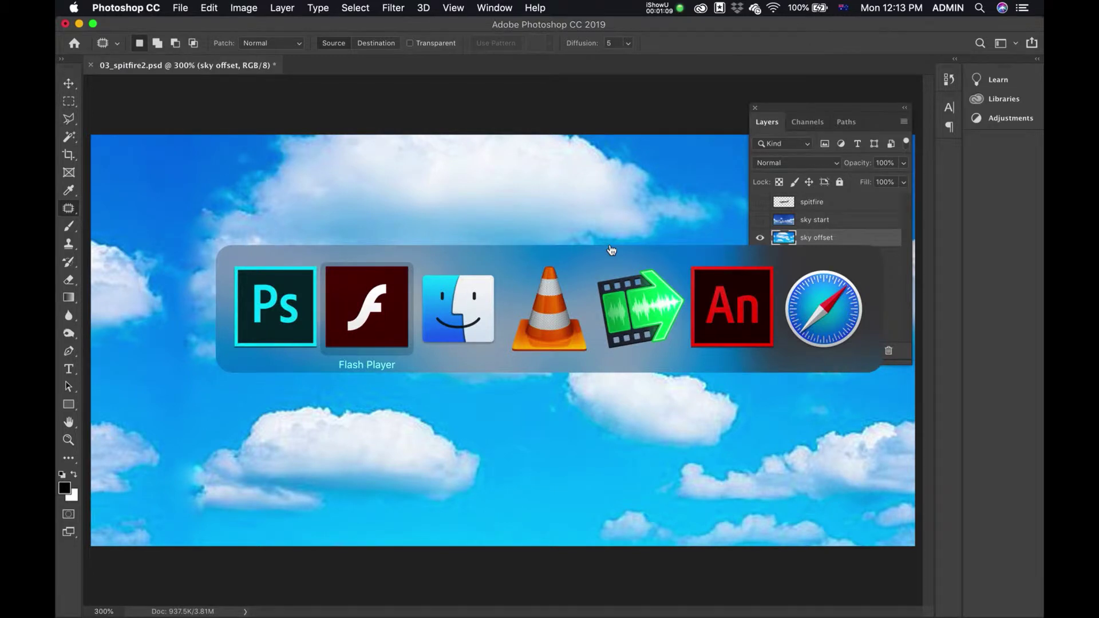
{"action": "key", "text": "super+Tab"}
{"action": "key", "text": "super+Tab"}
{"action": "key", "text": "super+Tab"}
{"action": "key", "text": "super+Tab"}
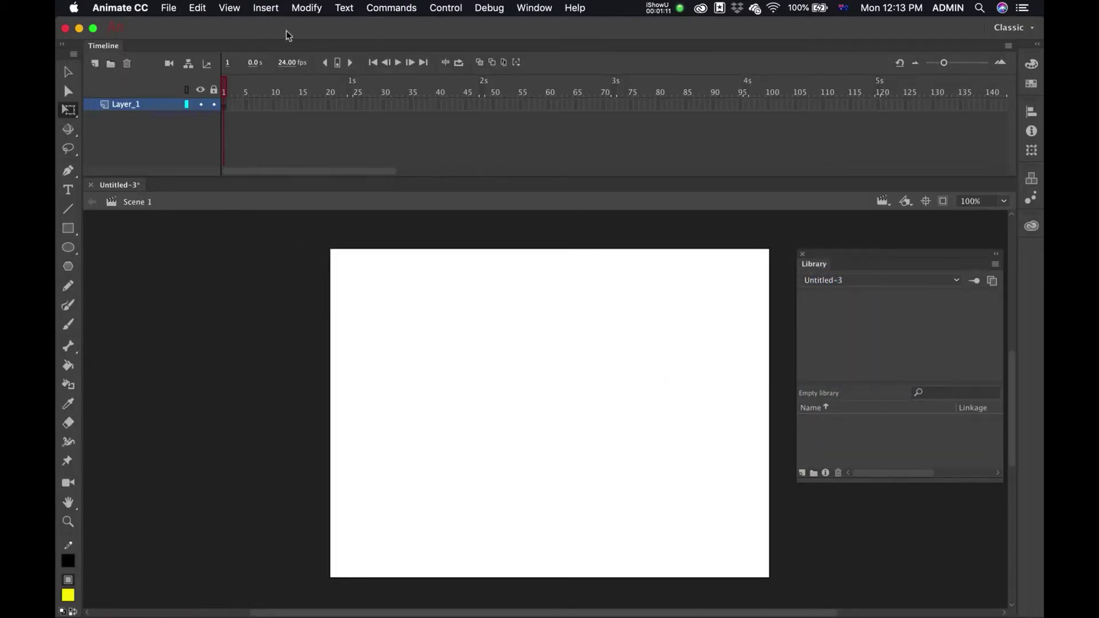
{"action": "left_click", "coordinate": [170, 7]}
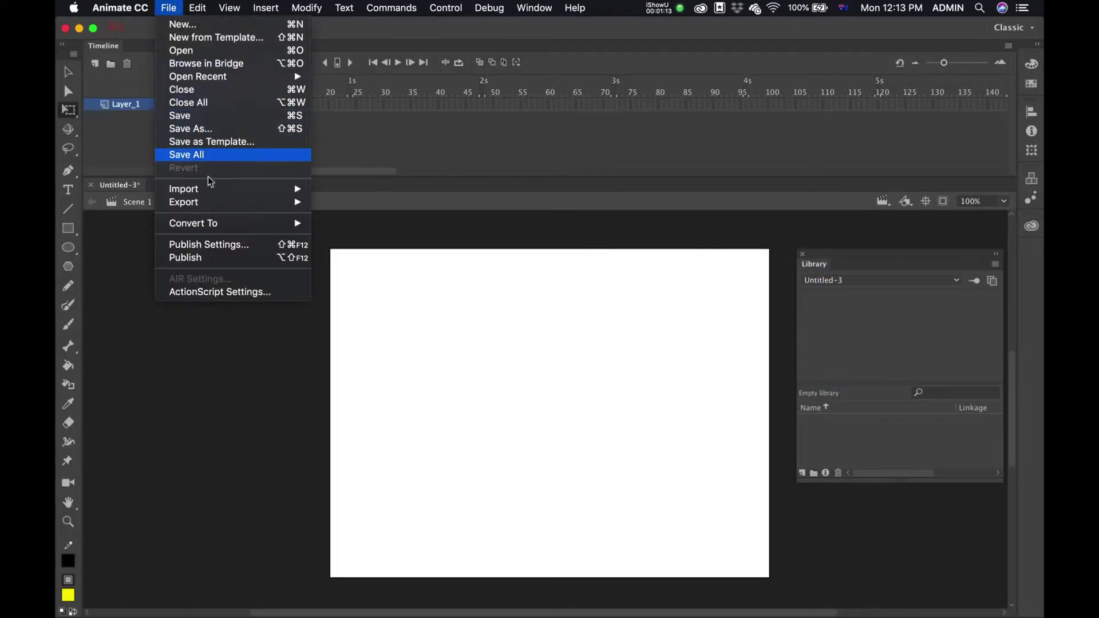
{"action": "mouse_move", "coordinate": [208, 189]}
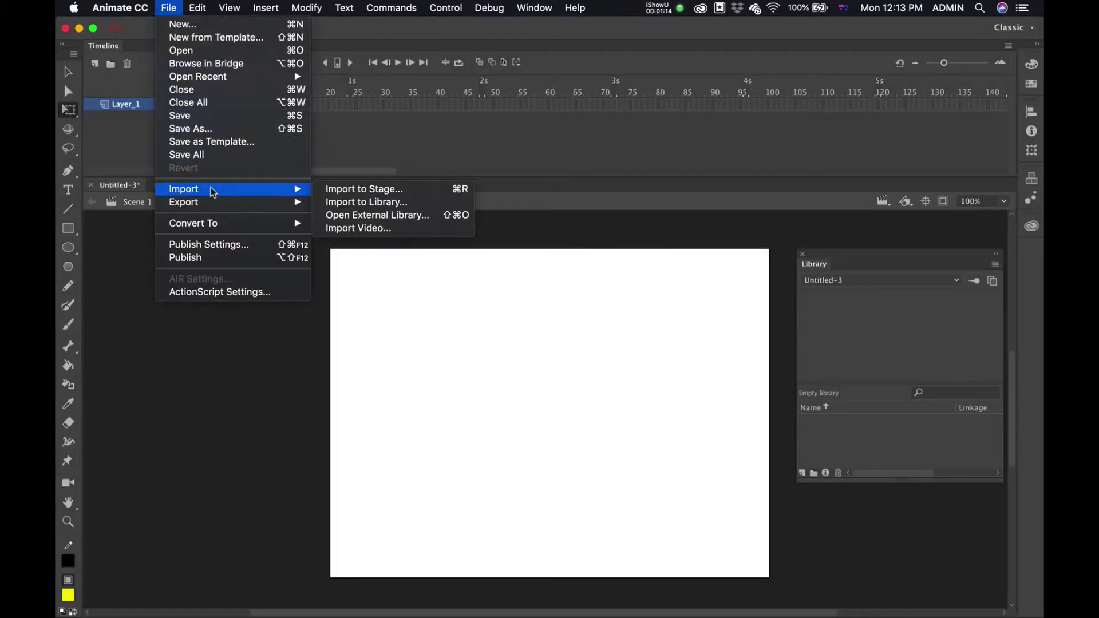
{"action": "left_click", "coordinate": [342, 195]}
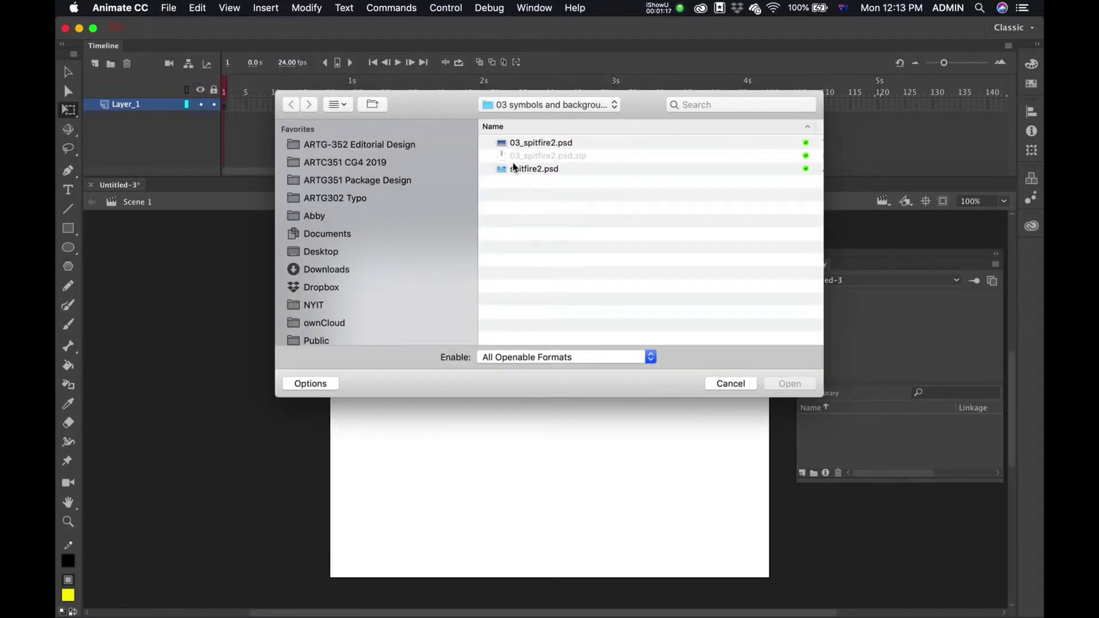
Step: Open 03_spitfire2.psd, exclude the sky start layer, and set stage size to 800 x 400
{"action": "left_click", "coordinate": [525, 145]}
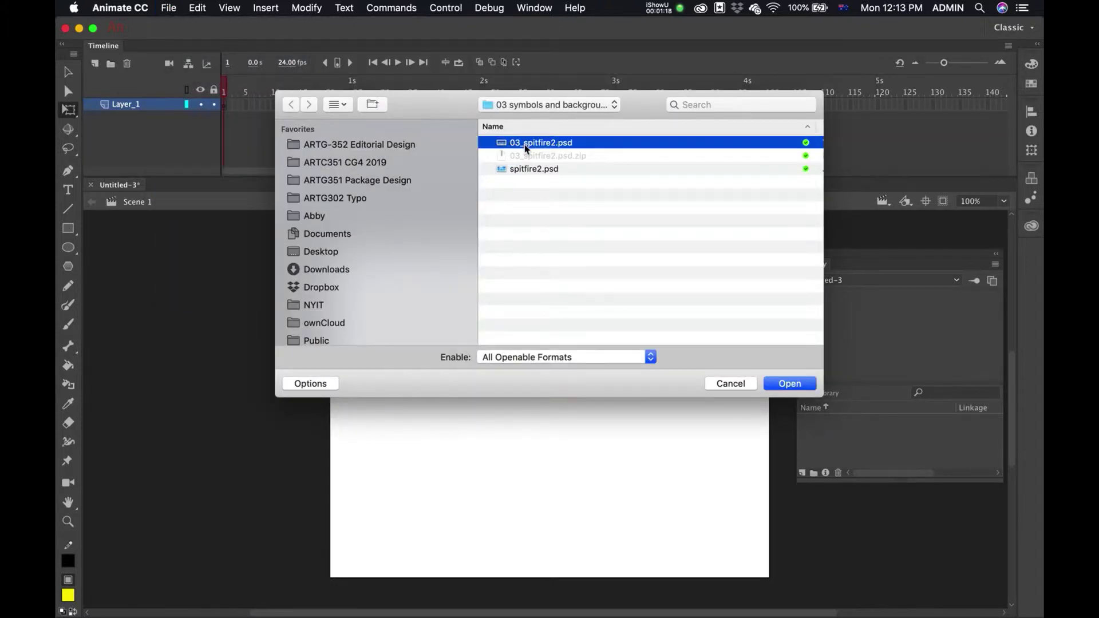
{"action": "left_click", "coordinate": [781, 388]}
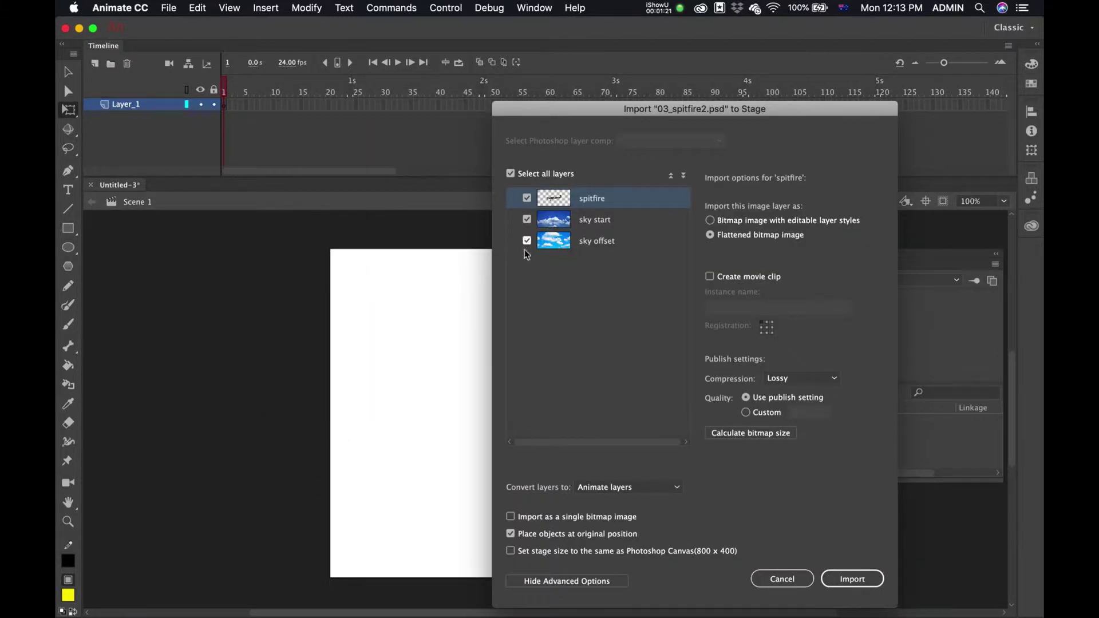
{"action": "left_click", "coordinate": [526, 222]}
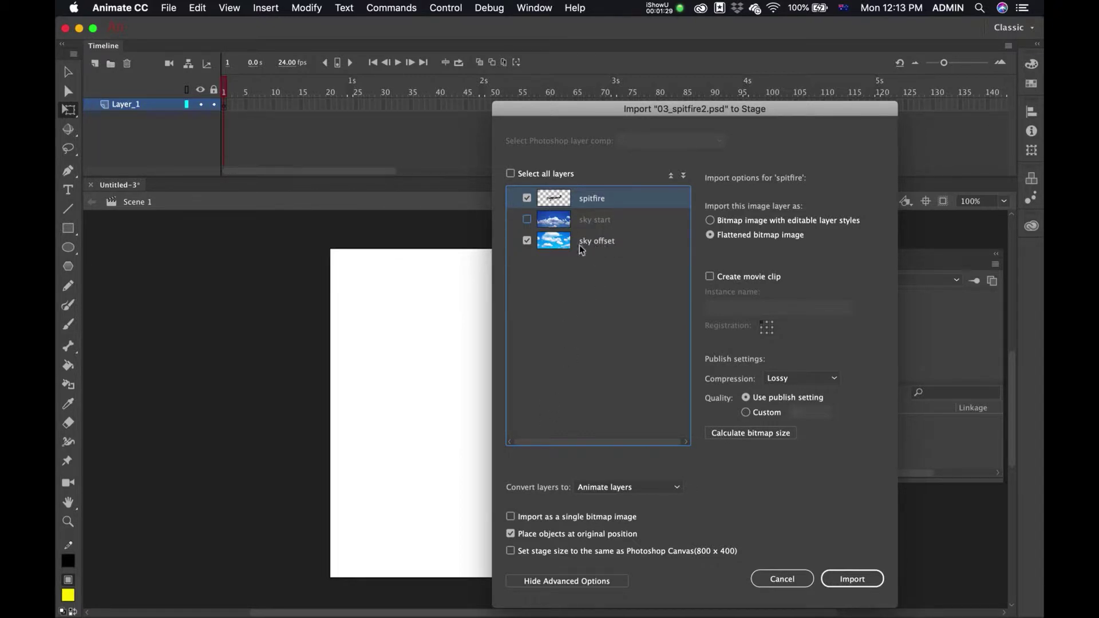
{"action": "left_click", "coordinate": [510, 551]}
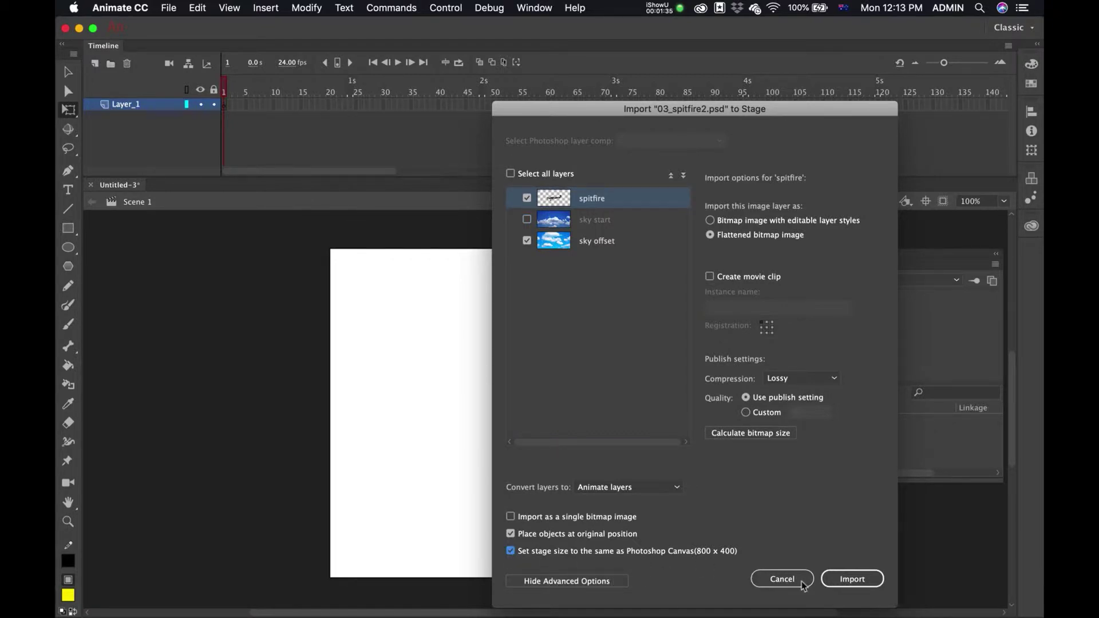
Step: Import the spitfire and sky offset layers and select the Spitfire on stage
{"action": "left_click", "coordinate": [850, 579]}
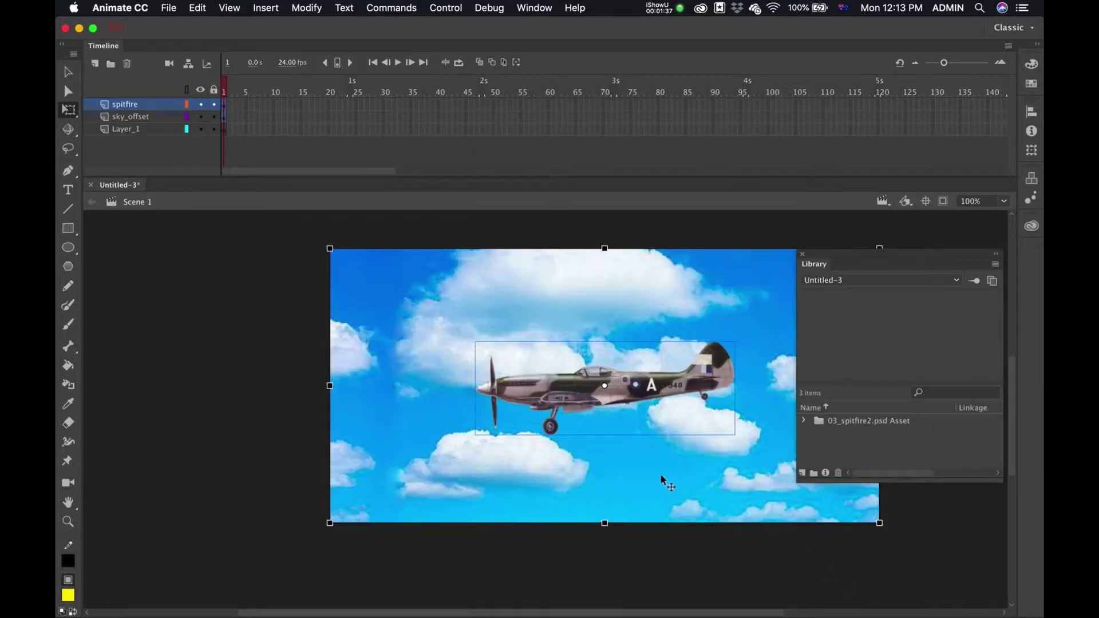
{"action": "left_click", "coordinate": [271, 356]}
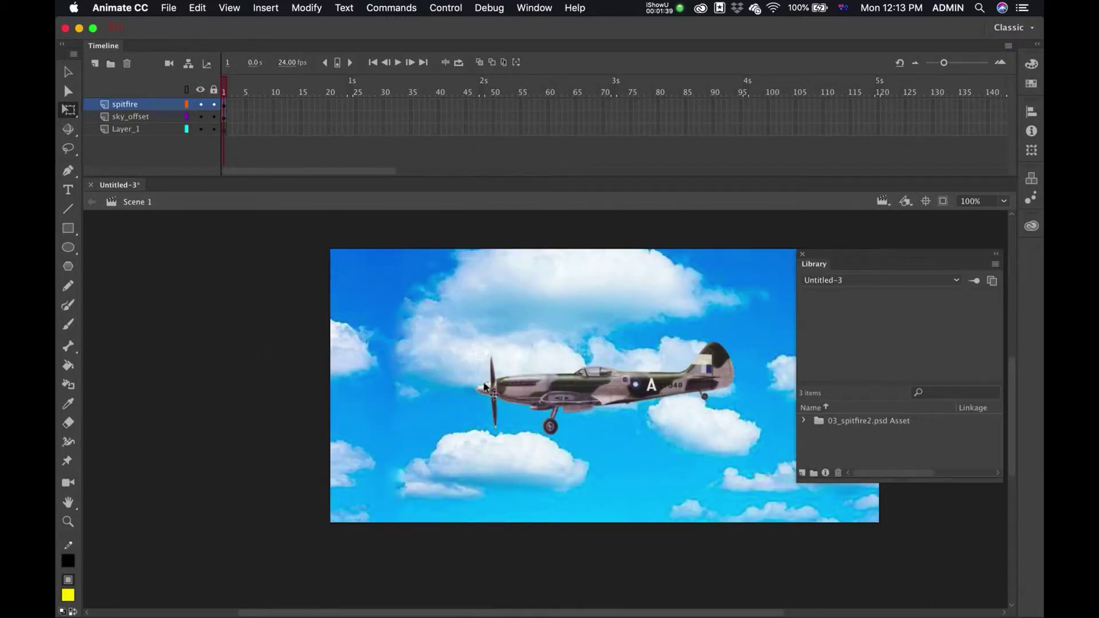
{"action": "left_click", "coordinate": [546, 391]}
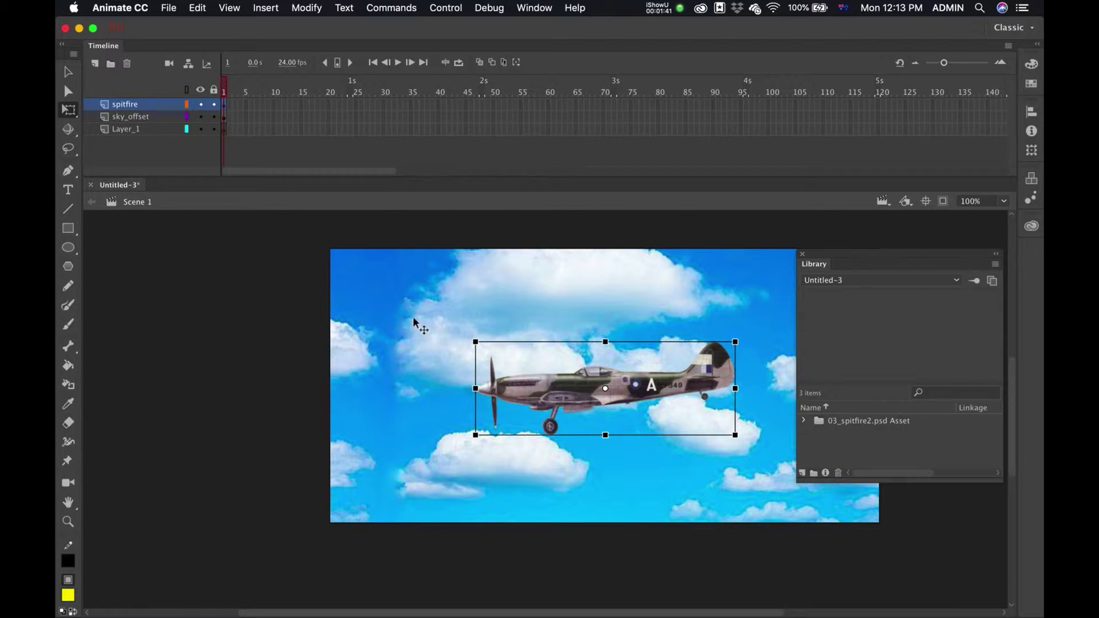
{"action": "left_click", "coordinate": [68, 71]}
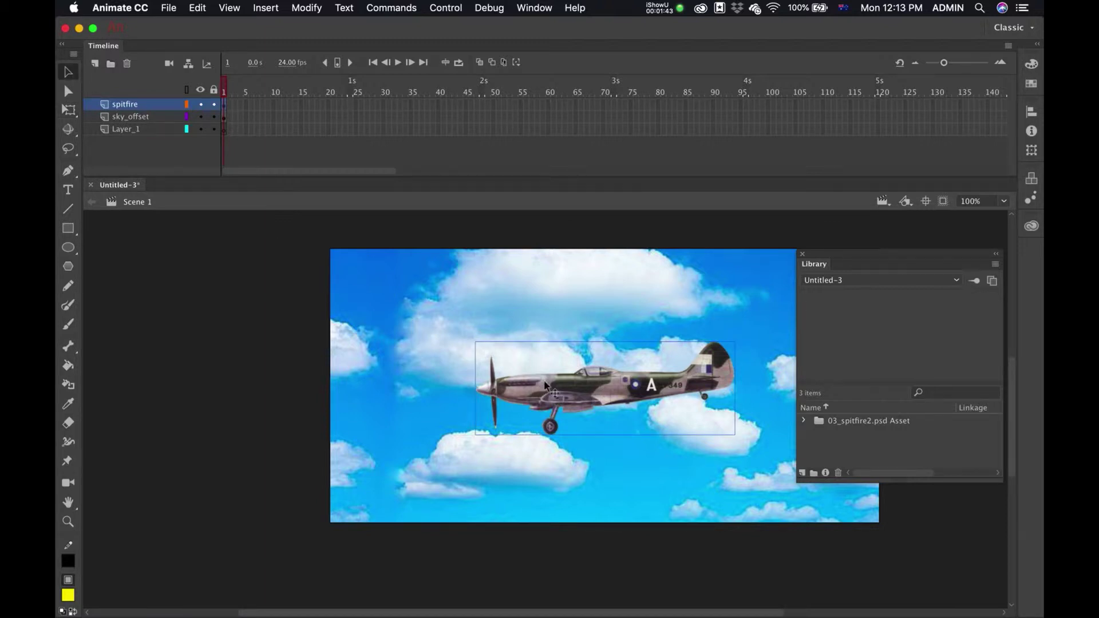
Step: Convert the Spitfire into a Movie Clip symbol named plane and select it in the Library
{"action": "right_click", "coordinate": [561, 395]}
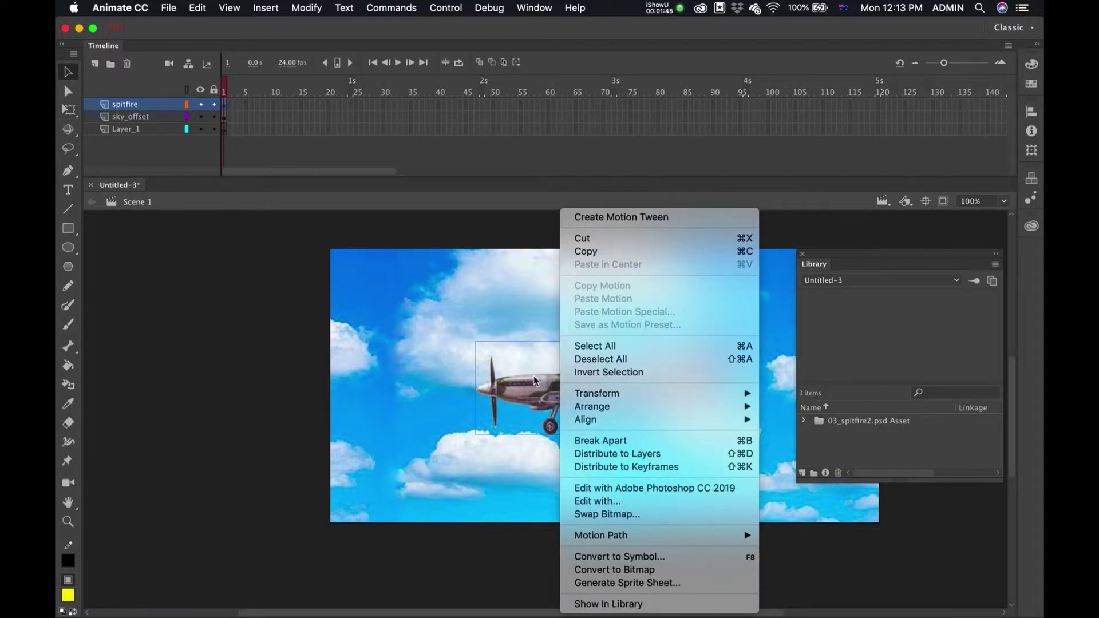
{"action": "left_click", "coordinate": [534, 382]}
{"action": "left_click", "coordinate": [306, 10]}
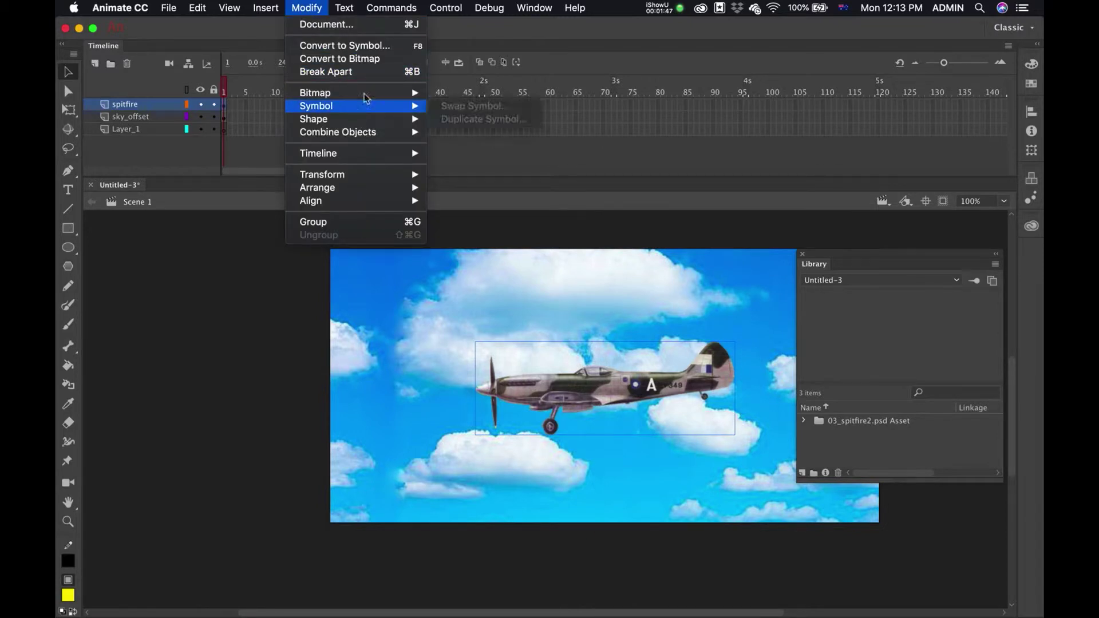
{"action": "left_click", "coordinate": [378, 46]}
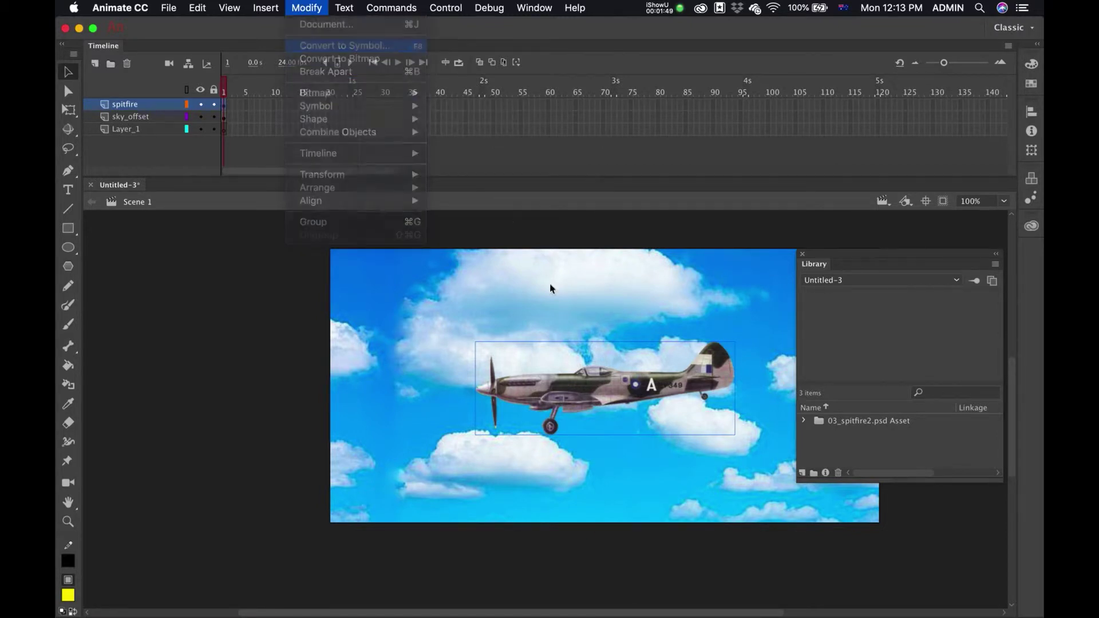
{"action": "type", "text": "plane"}
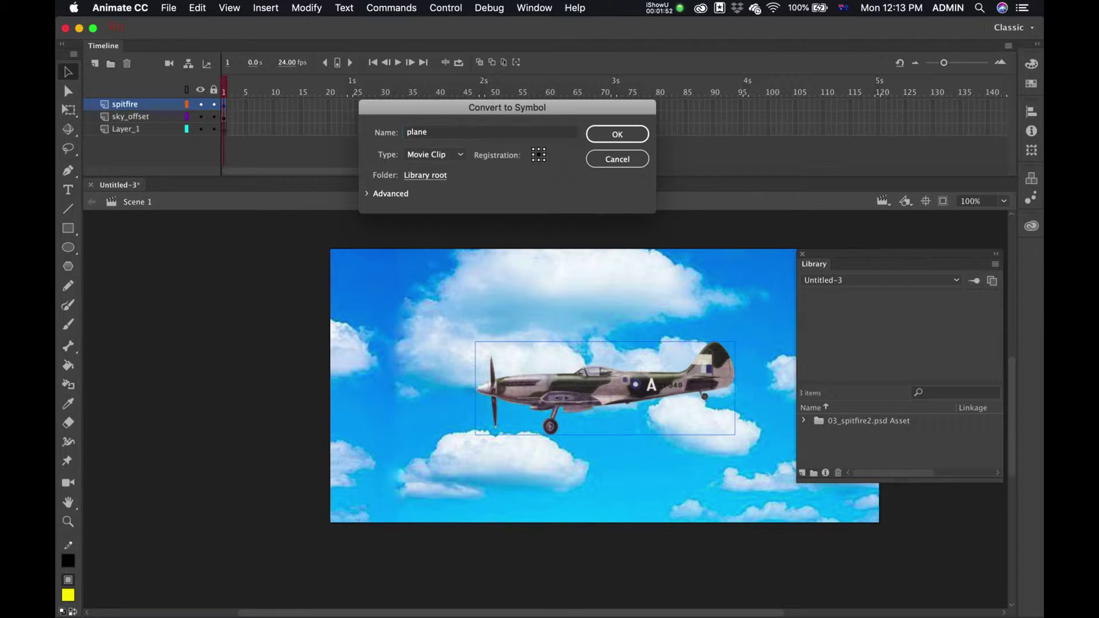
{"action": "key", "text": "Return"}
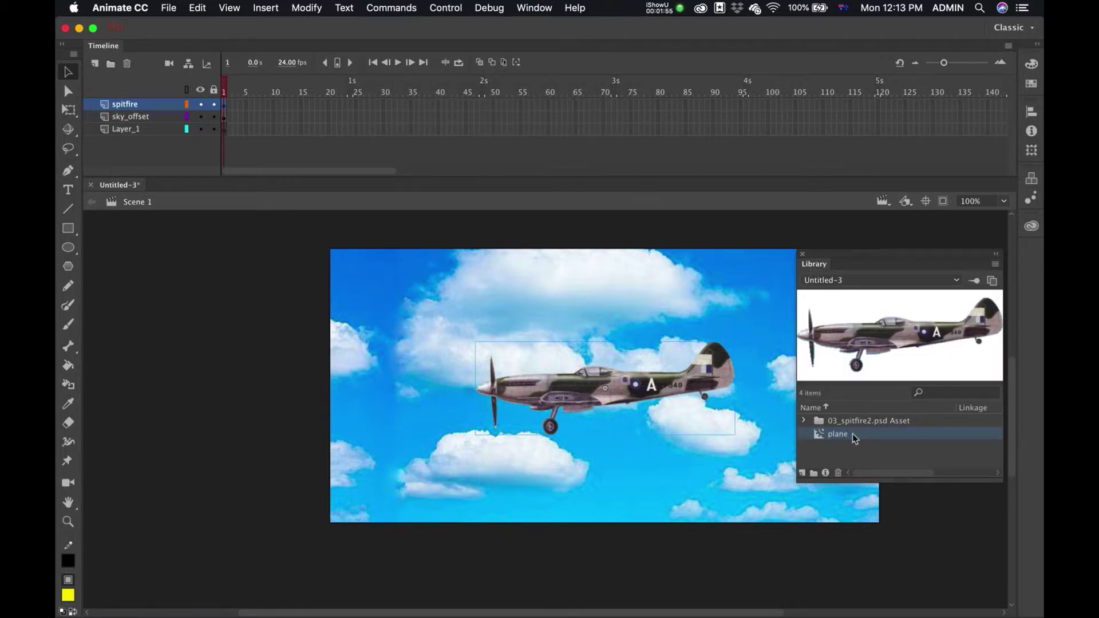
{"action": "left_click", "coordinate": [831, 436]}
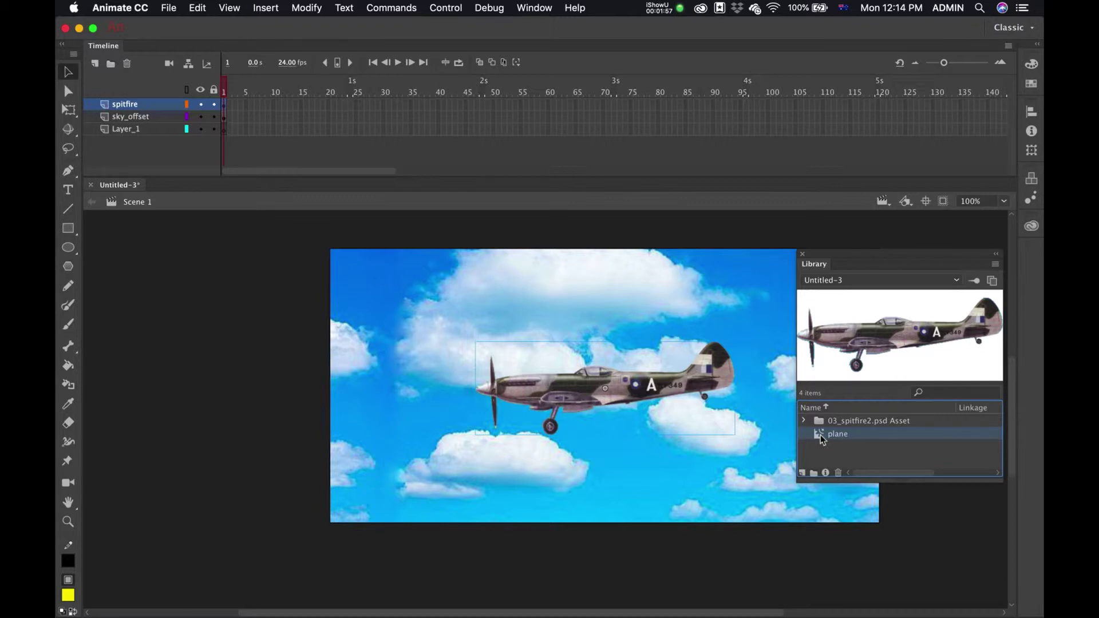
Step: Open the plane symbol for editing and select frame 2 on Layer_1
{"action": "double_click", "coordinate": [820, 438]}
{"action": "left_click", "coordinate": [585, 368]}
{"action": "left_click", "coordinate": [579, 398]}
{"action": "left_click", "coordinate": [231, 105]}
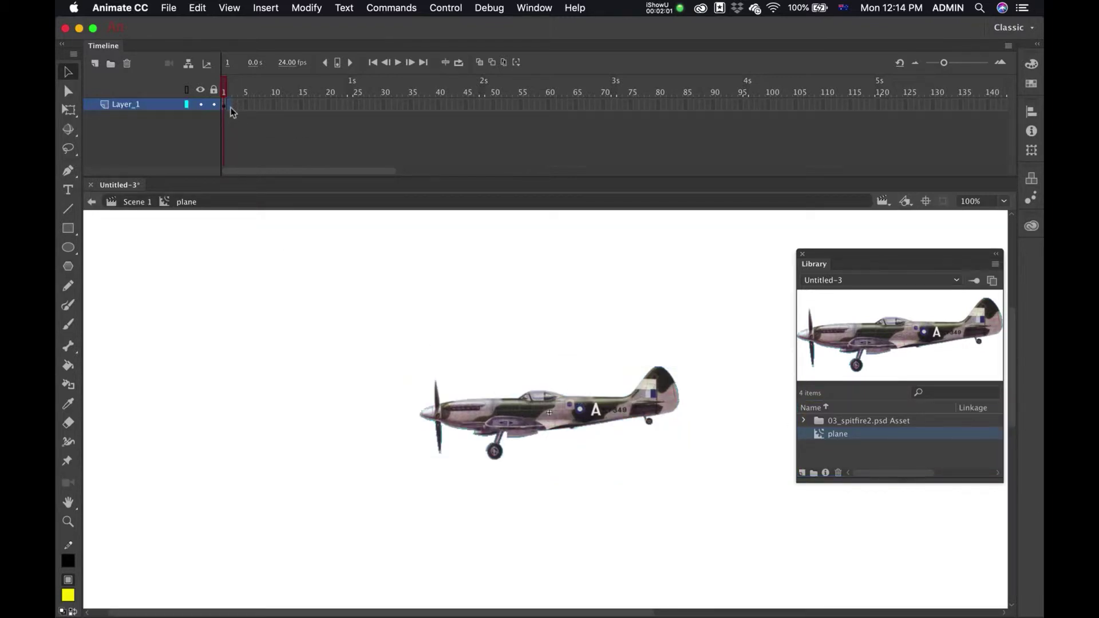
Step: Insert a keyframe at frame 2, zoom to 200%, and nudge the plane slightly upward
{"action": "left_click", "coordinate": [266, 8]}
{"action": "mouse_move", "coordinate": [305, 11]}
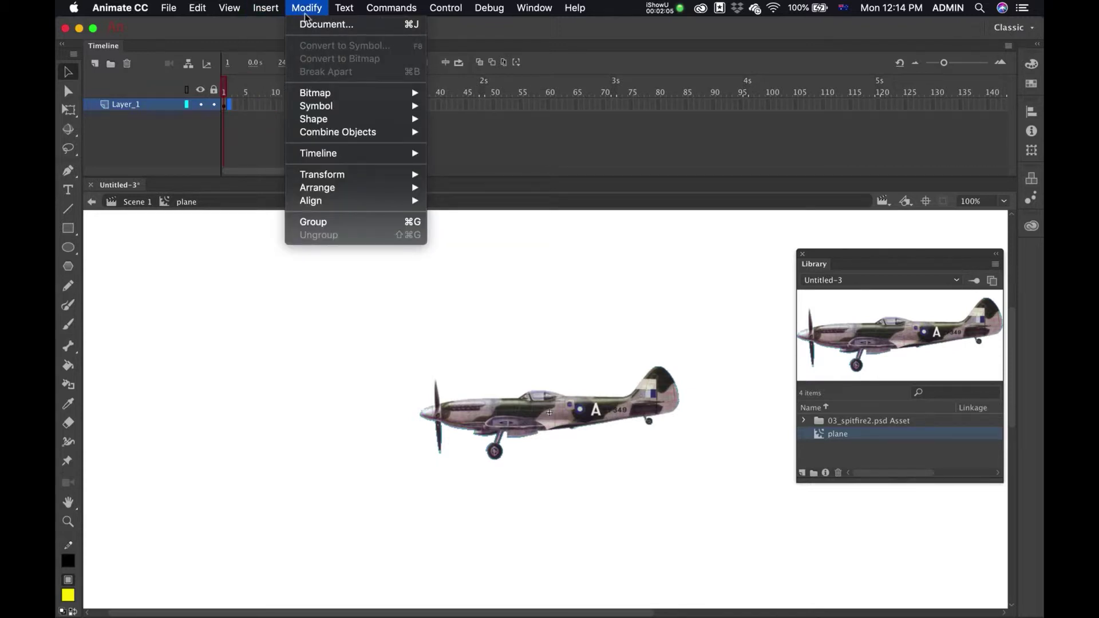
{"action": "mouse_move", "coordinate": [359, 154]}
{"action": "mouse_move", "coordinate": [265, 8]}
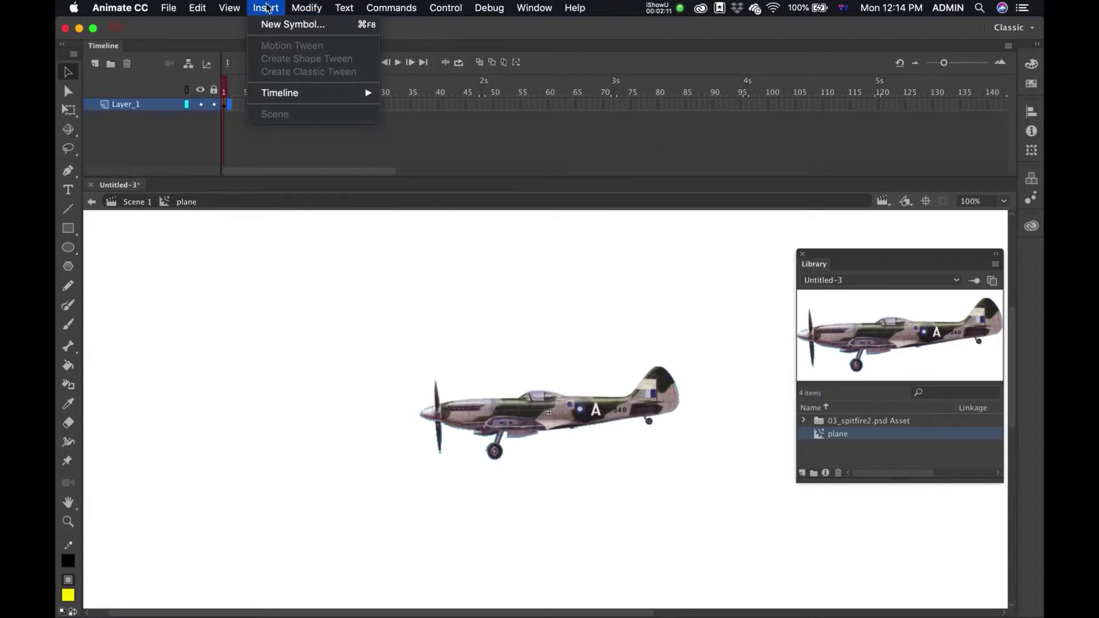
{"action": "mouse_move", "coordinate": [306, 95]}
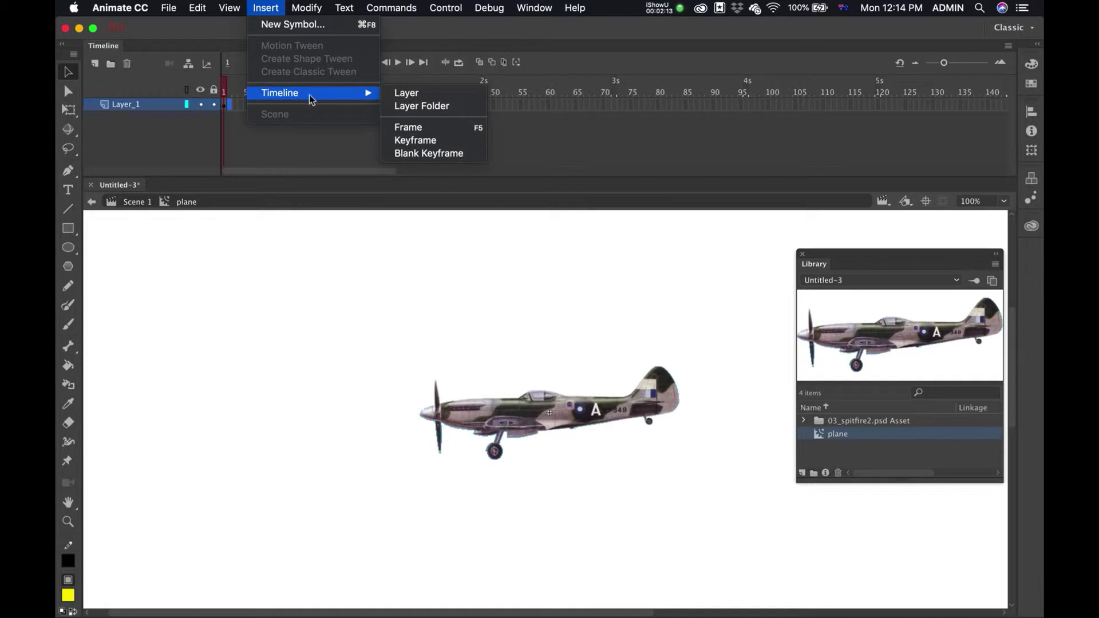
{"action": "left_click", "coordinate": [440, 145]}
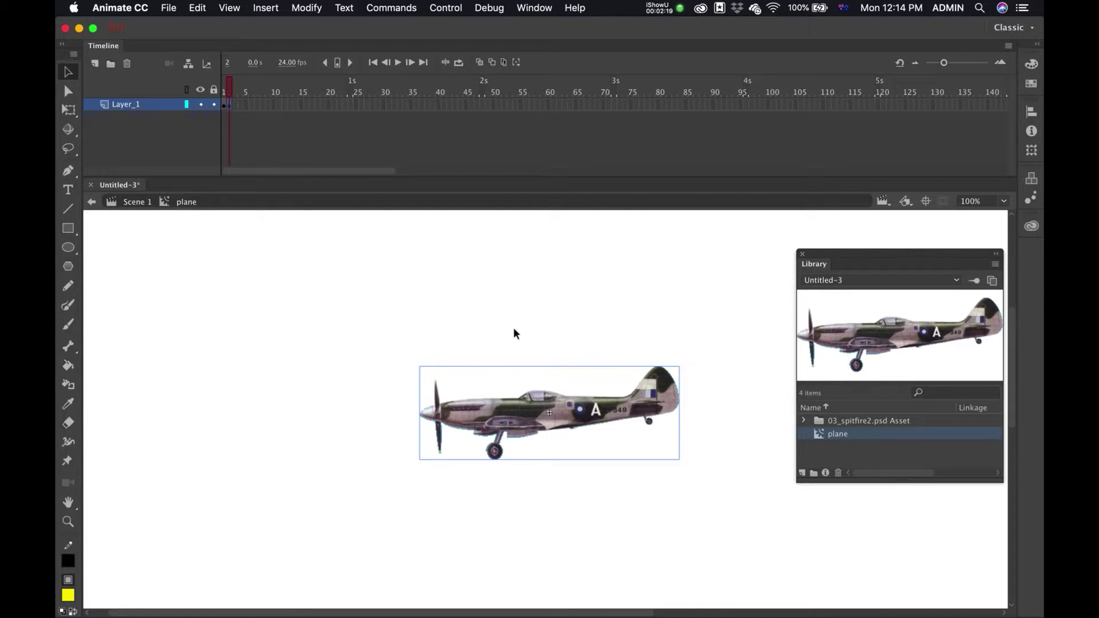
{"action": "key", "text": "super+equal"}
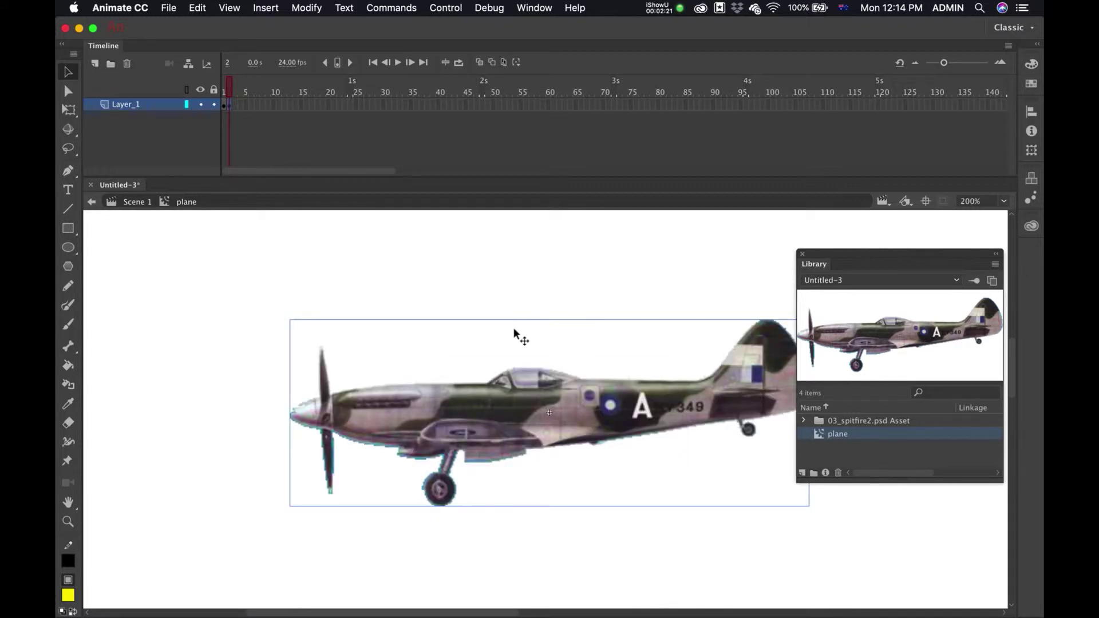
{"action": "key", "text": "Up"}
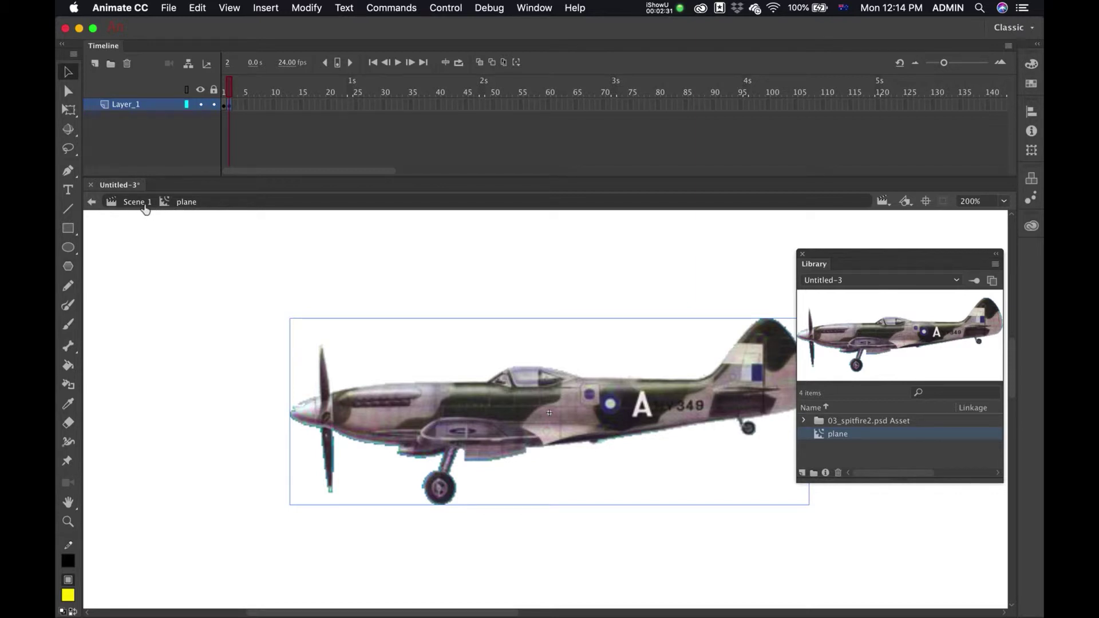
Step: Return to Scene 1, test Untitled-3.swf to see the jittering plane, then close the preview
{"action": "left_click", "coordinate": [129, 227]}
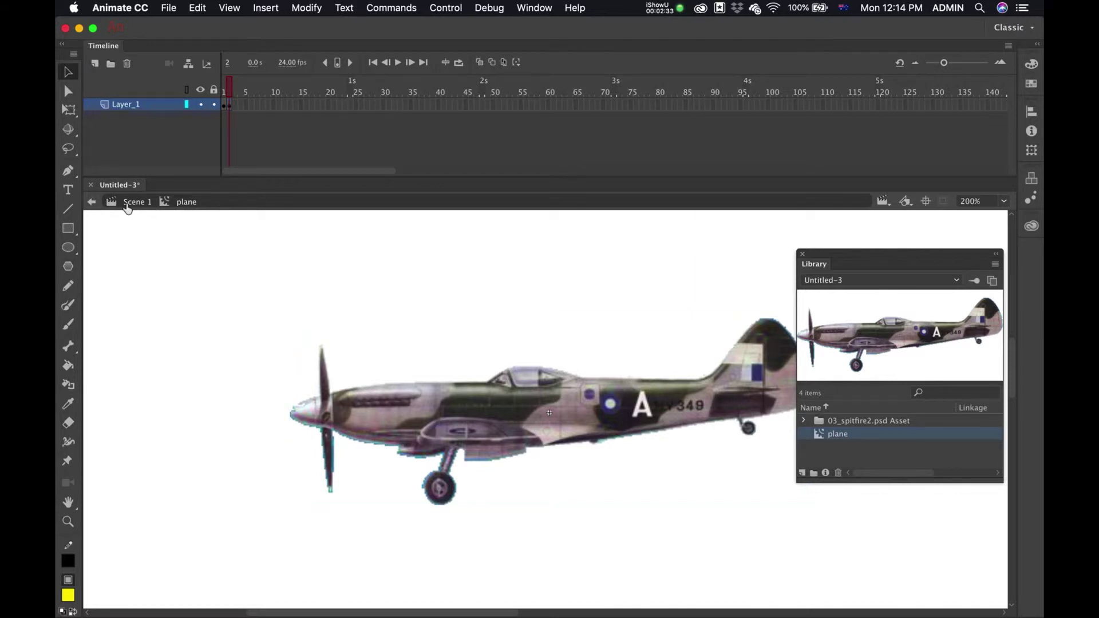
{"action": "left_click", "coordinate": [127, 207]}
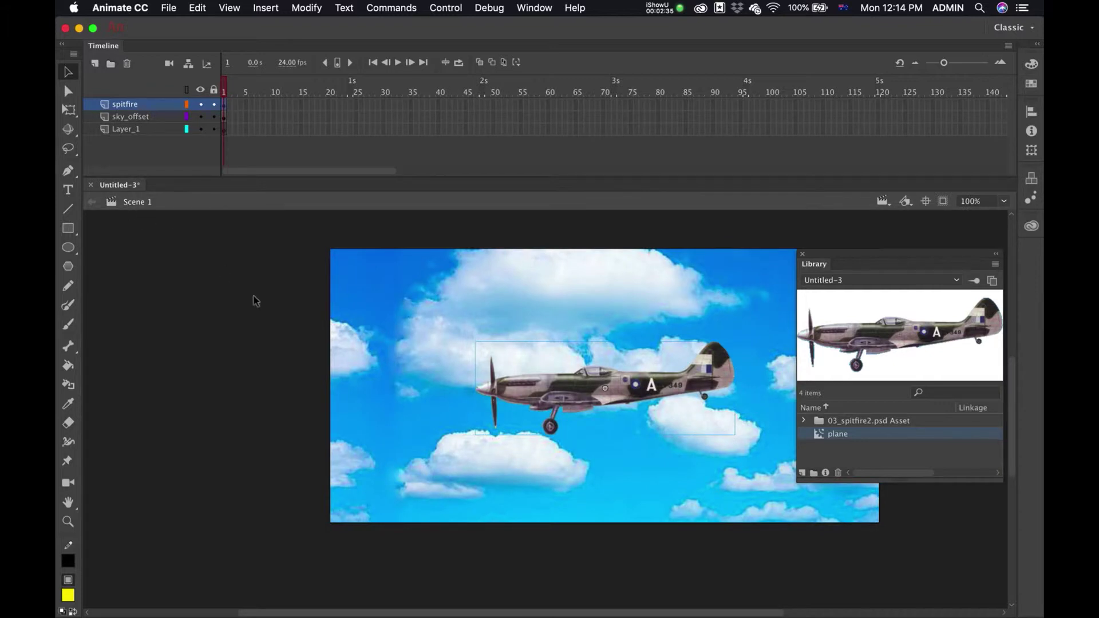
{"action": "key", "text": "super+Return"}
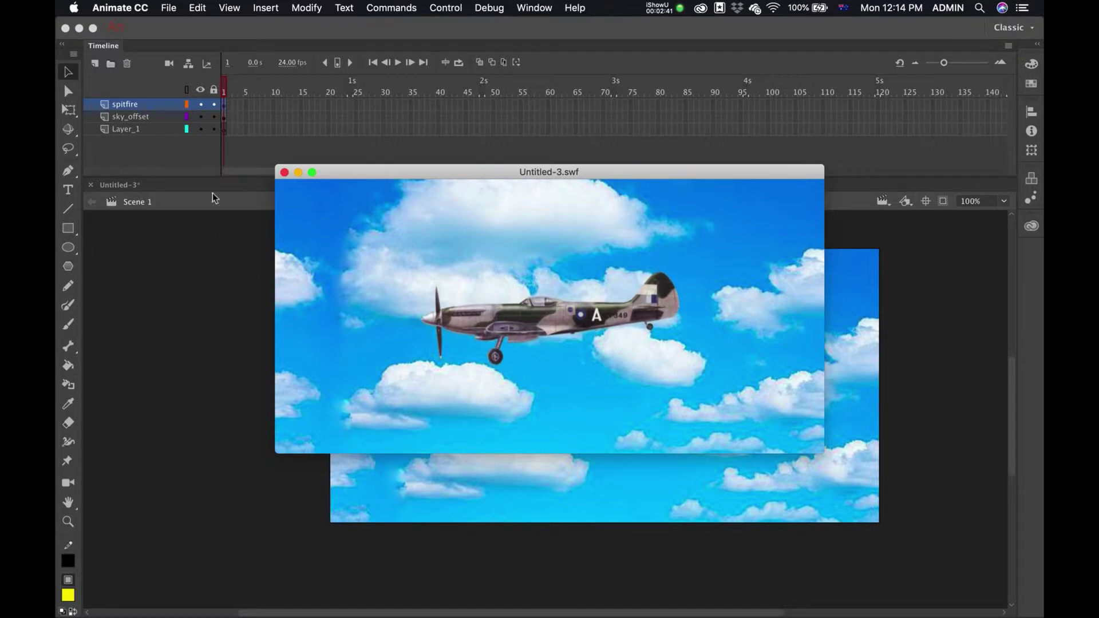
{"action": "left_click", "coordinate": [285, 172]}
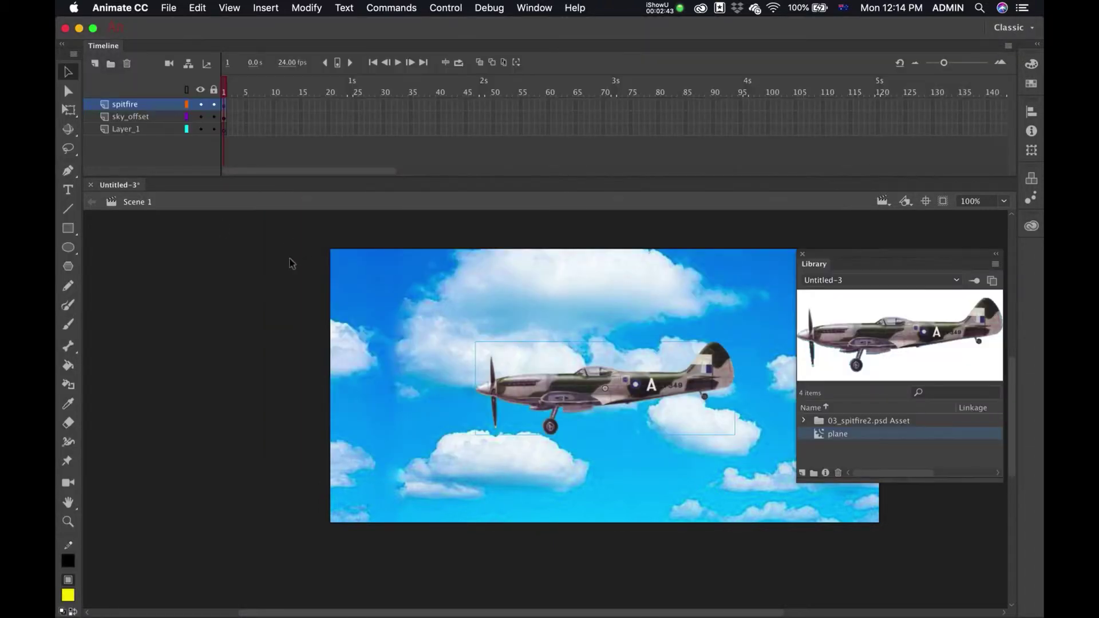
{"action": "left_click", "coordinate": [299, 260]}
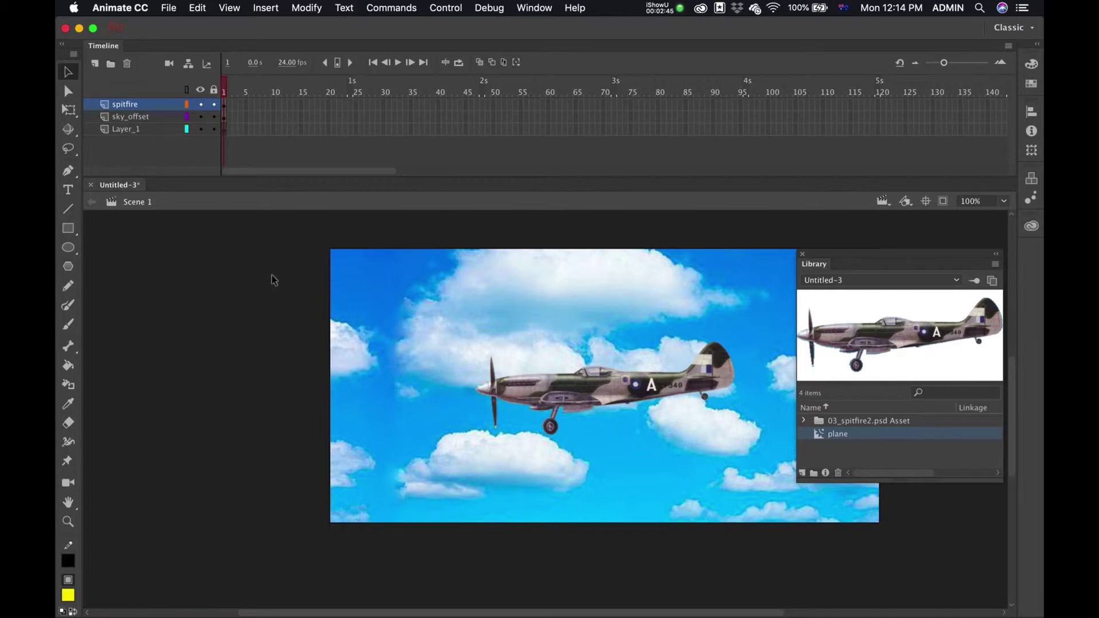
Step: Zoom to 50% and drag the sky_offset image left until its right edge meets the stage
{"action": "left_click", "coordinate": [380, 324]}
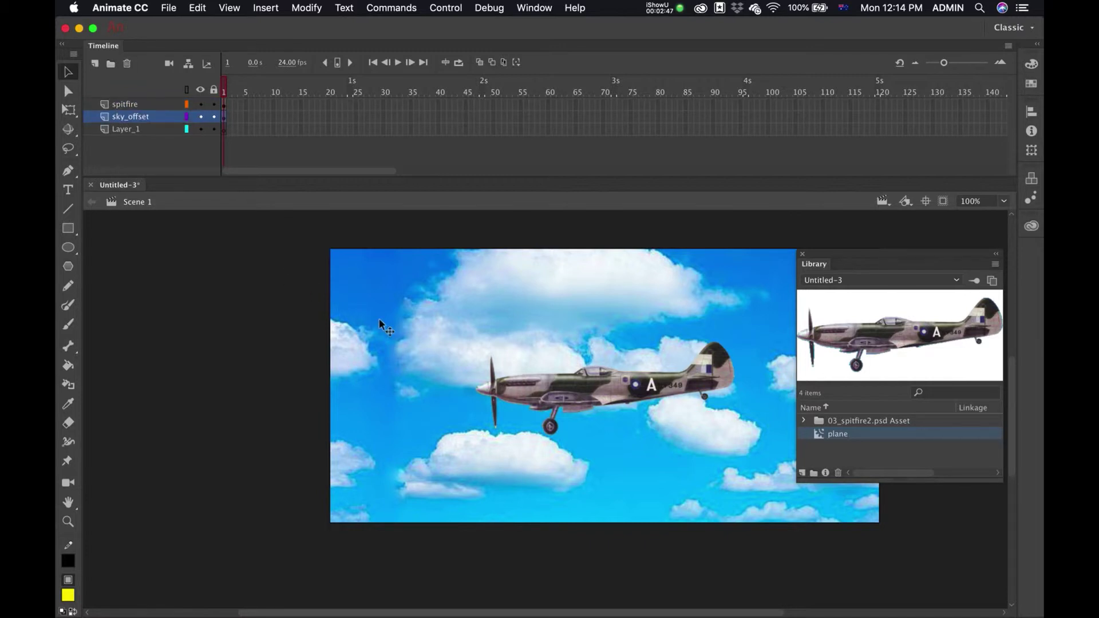
{"action": "key", "text": "super+minus"}
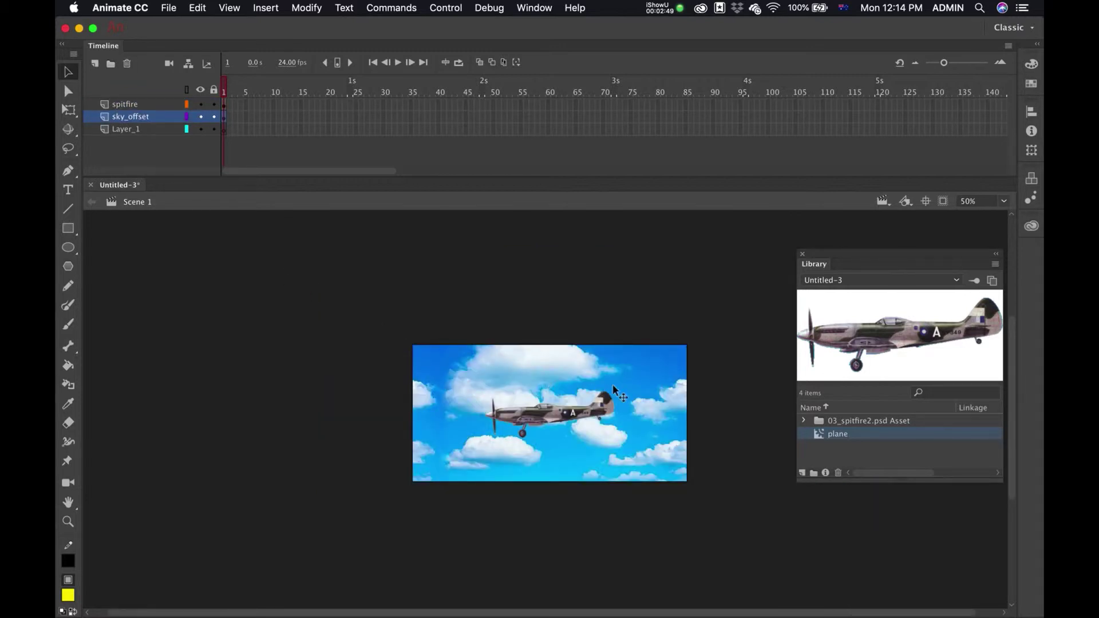
{"action": "left_click_drag", "start_coordinate": [644, 371], "coordinate": [373, 405]}
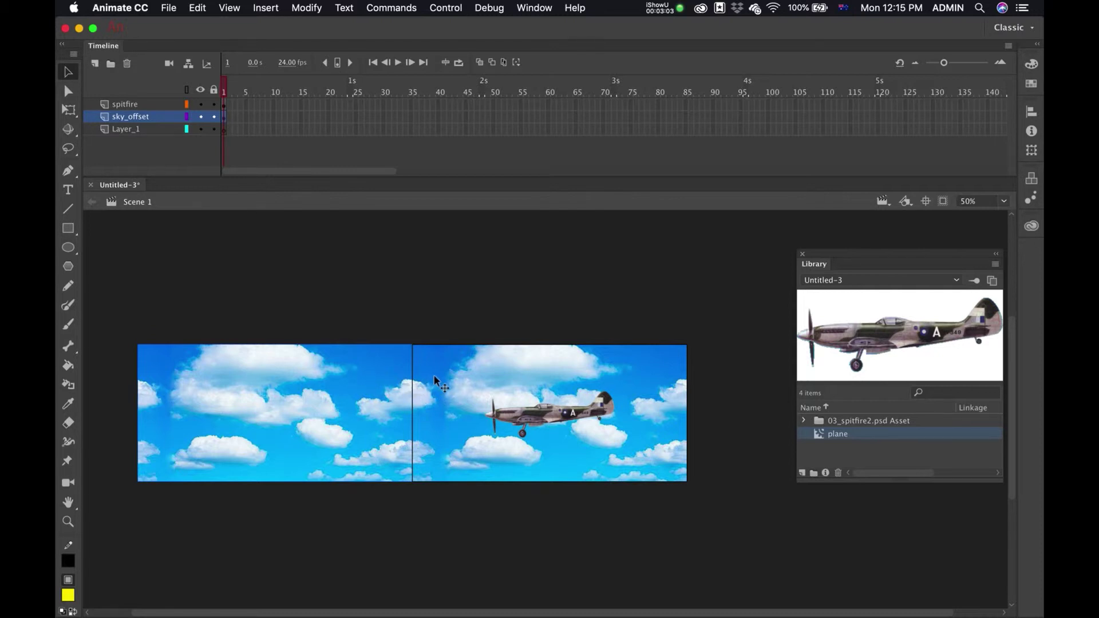
Step: Convert the double-width cloud image into a Movie Clip symbol named sky
{"action": "right_click", "coordinate": [434, 378]}
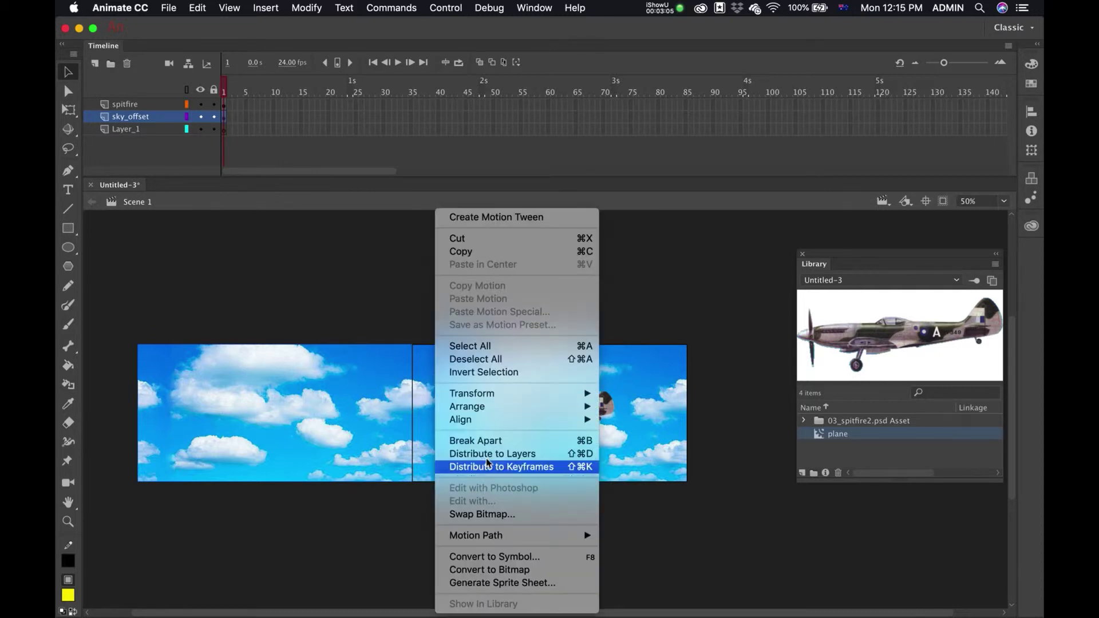
{"action": "left_click", "coordinate": [518, 560]}
{"action": "type", "text": "sky"}
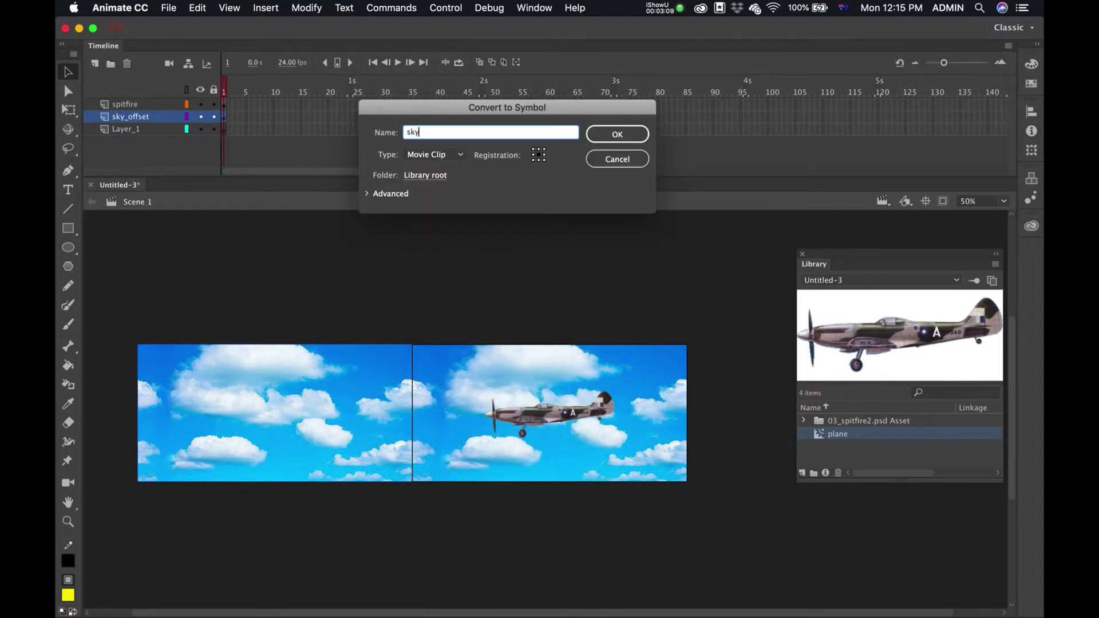
{"action": "key", "text": "Return"}
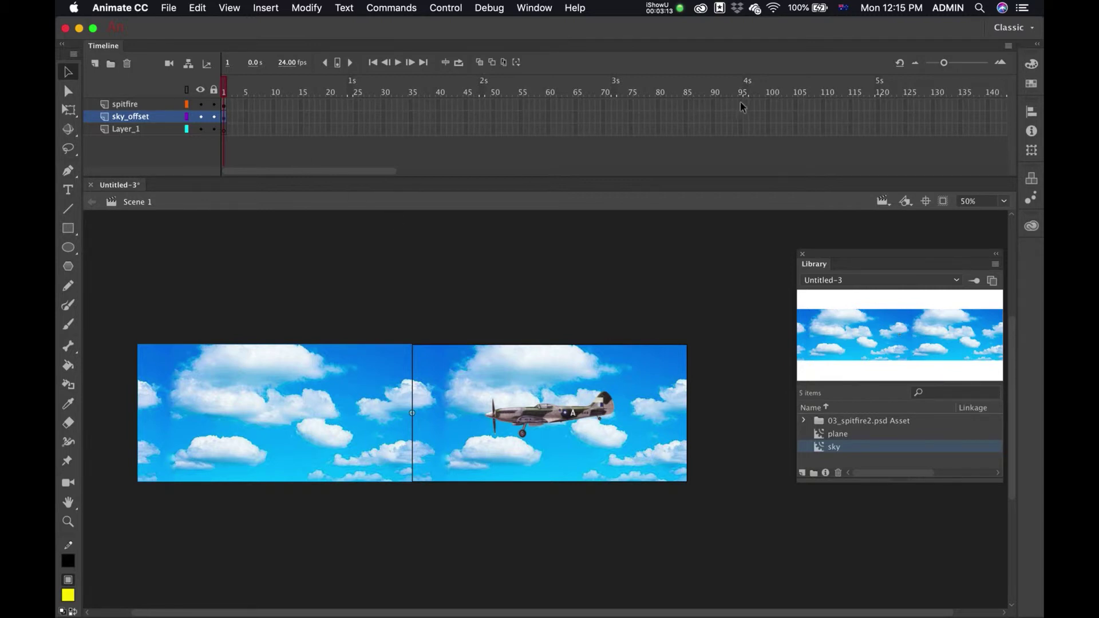
Step: Add a keyframe at frame 100 on sky_offset and drag the sky right to cover the stage
{"action": "left_click", "coordinate": [767, 116]}
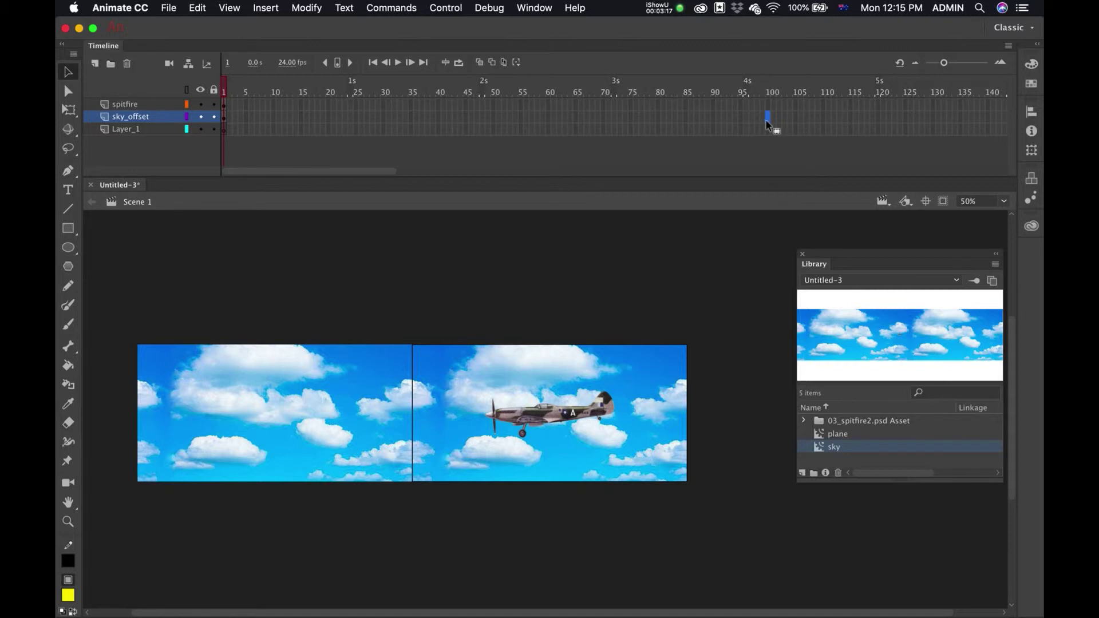
{"action": "right_click", "coordinate": [767, 125]}
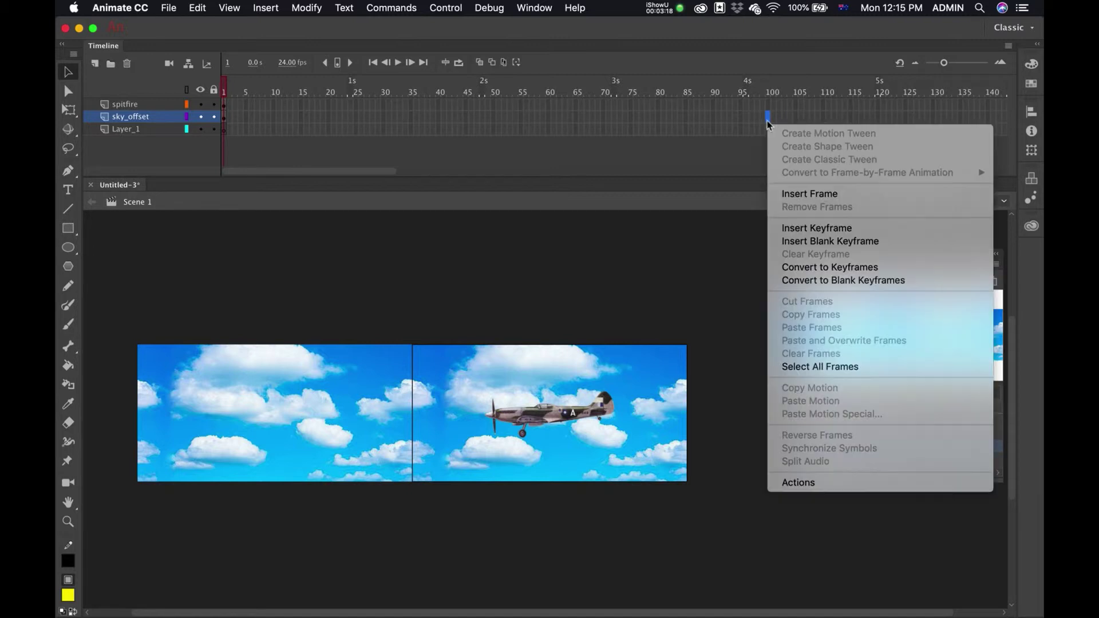
{"action": "left_click", "coordinate": [796, 229]}
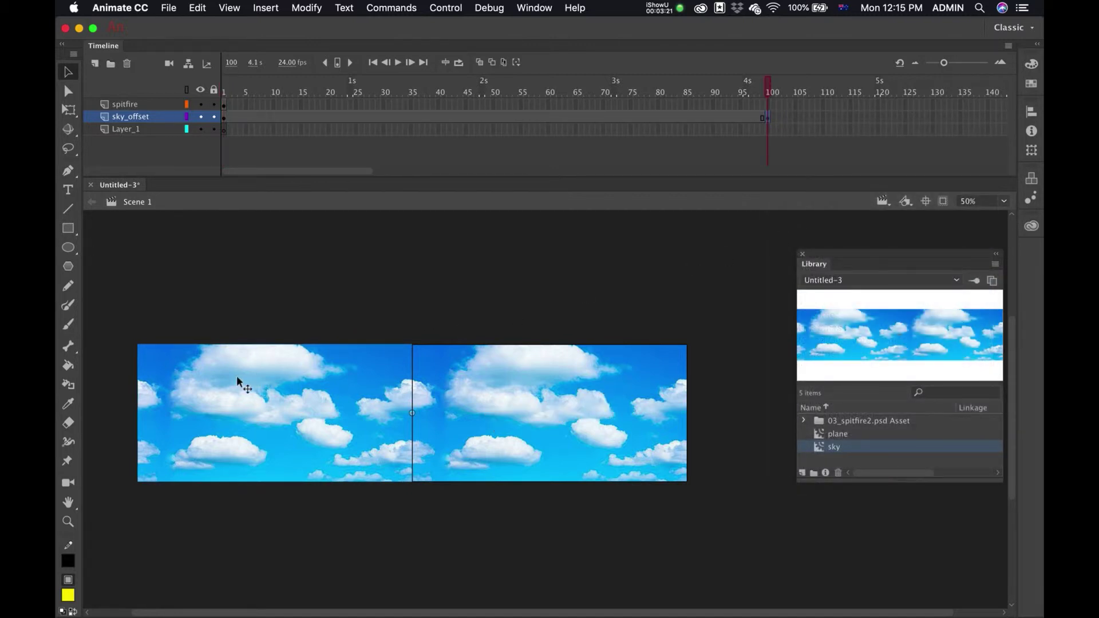
{"action": "left_click_drag", "start_coordinate": [237, 380], "coordinate": [510, 390]}
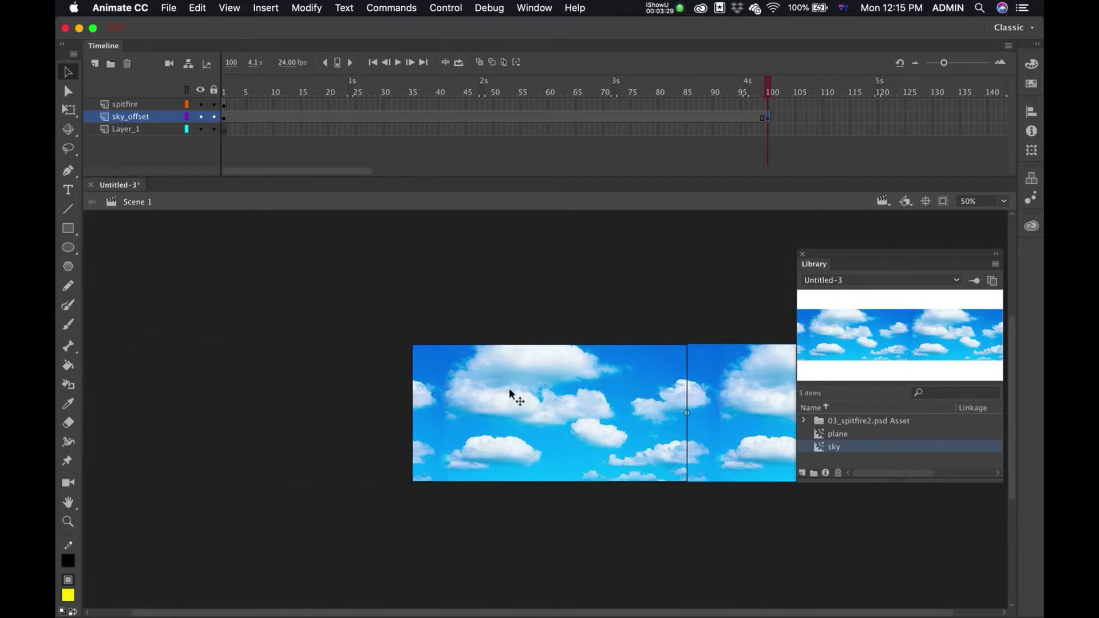
Step: Create a Classic Tween across frames 1–100 on sky_offset
{"action": "left_click", "coordinate": [595, 118]}
{"action": "right_click", "coordinate": [595, 118]}
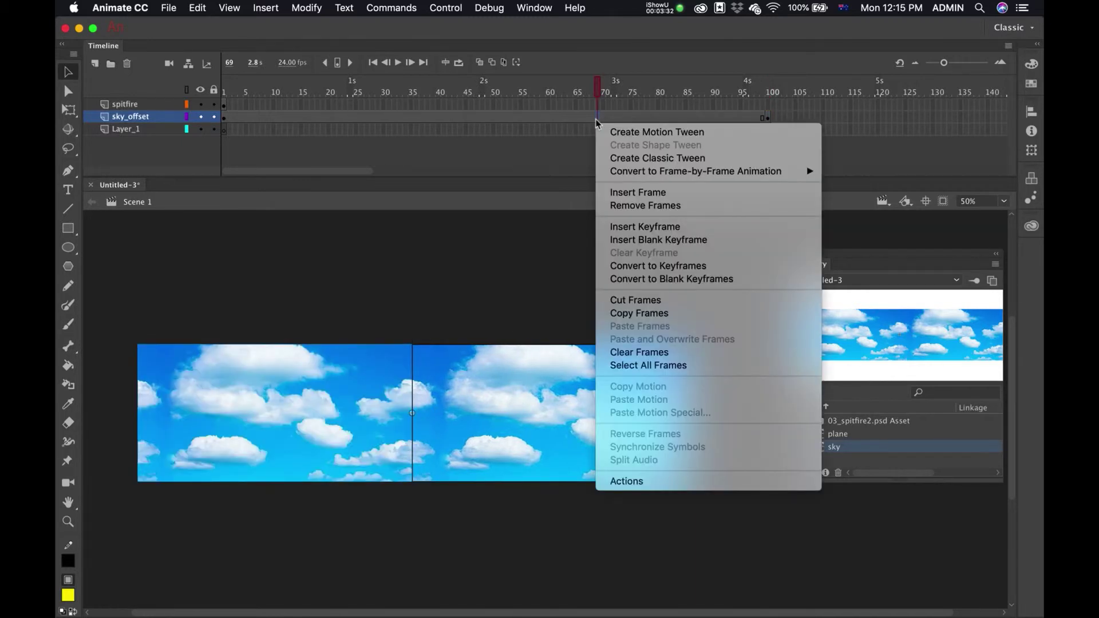
{"action": "left_click", "coordinate": [618, 158]}
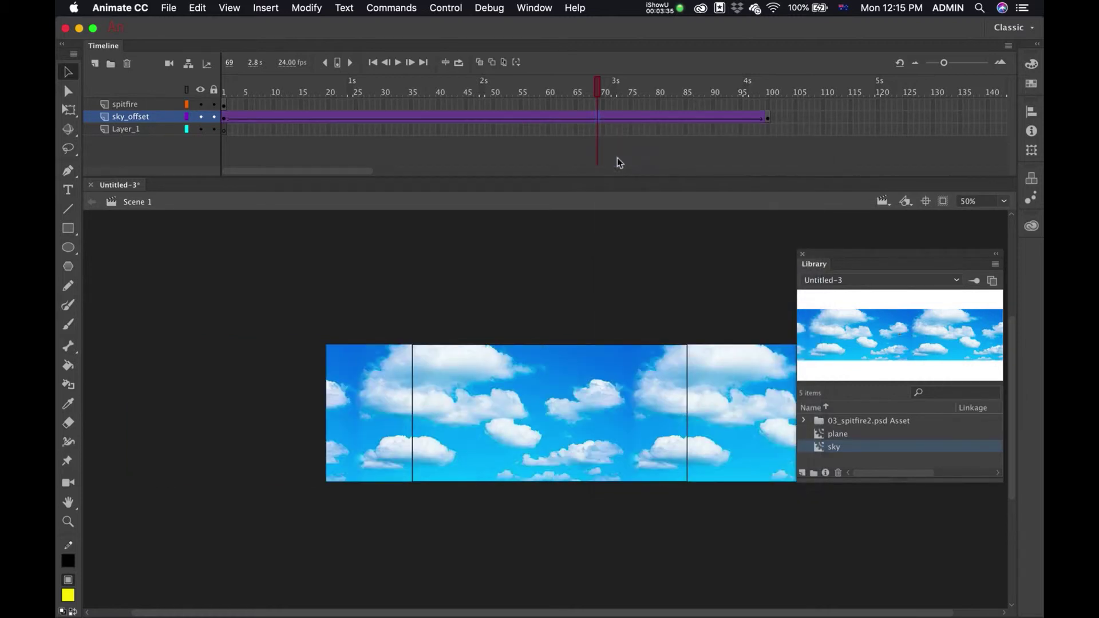
Step: Extend the spitfire layer to frame 100, zoom to 100% and test the movie
{"action": "left_click", "coordinate": [766, 105]}
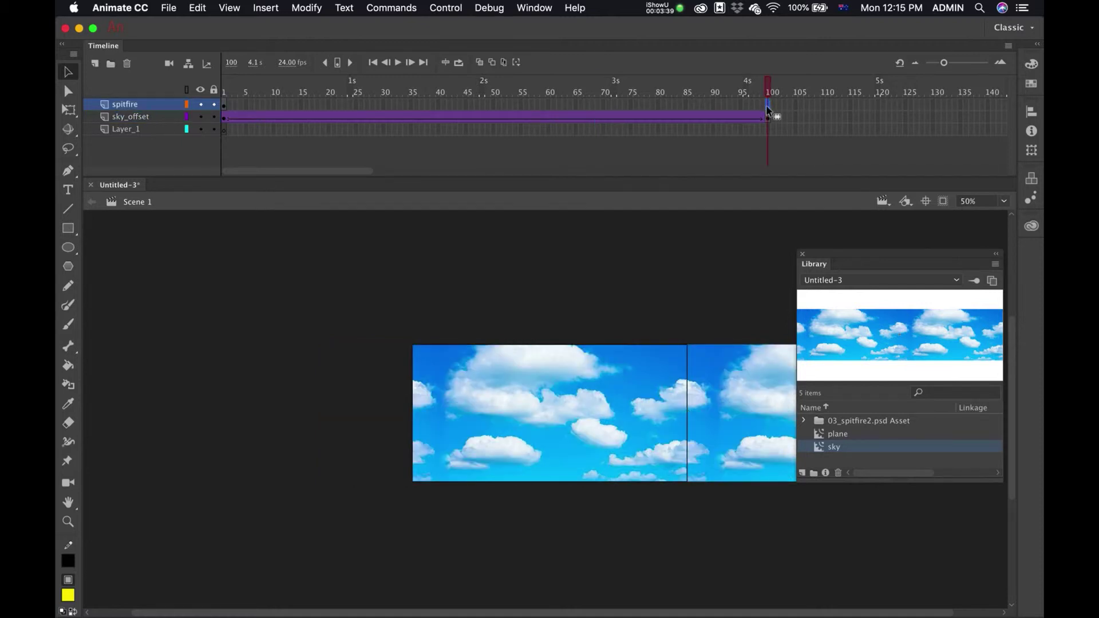
{"action": "right_click", "coordinate": [768, 105]}
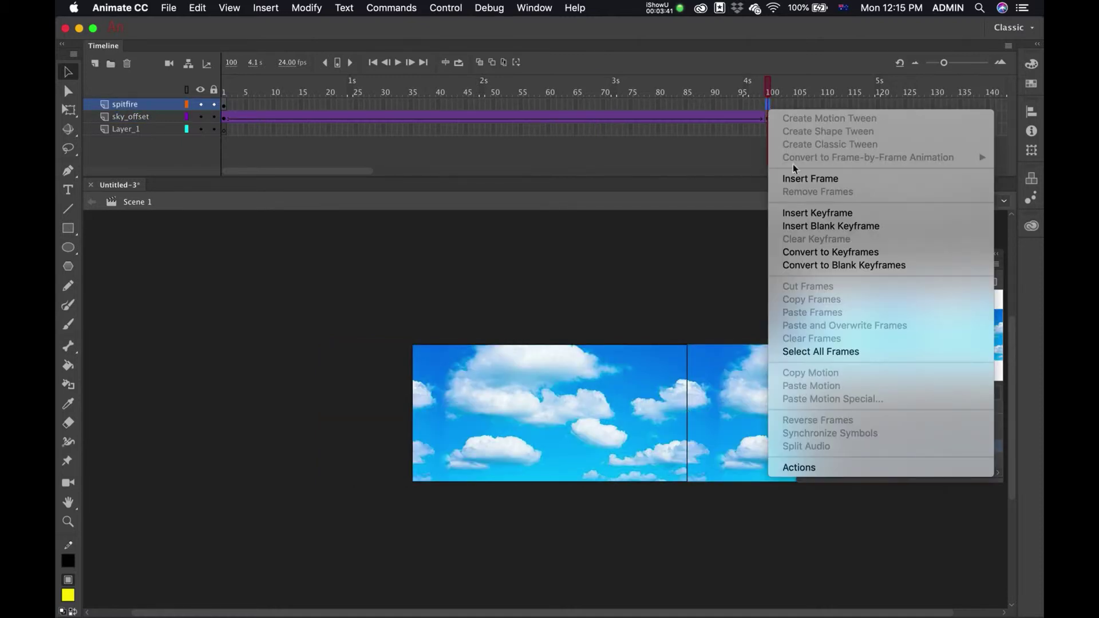
{"action": "left_click", "coordinate": [795, 213]}
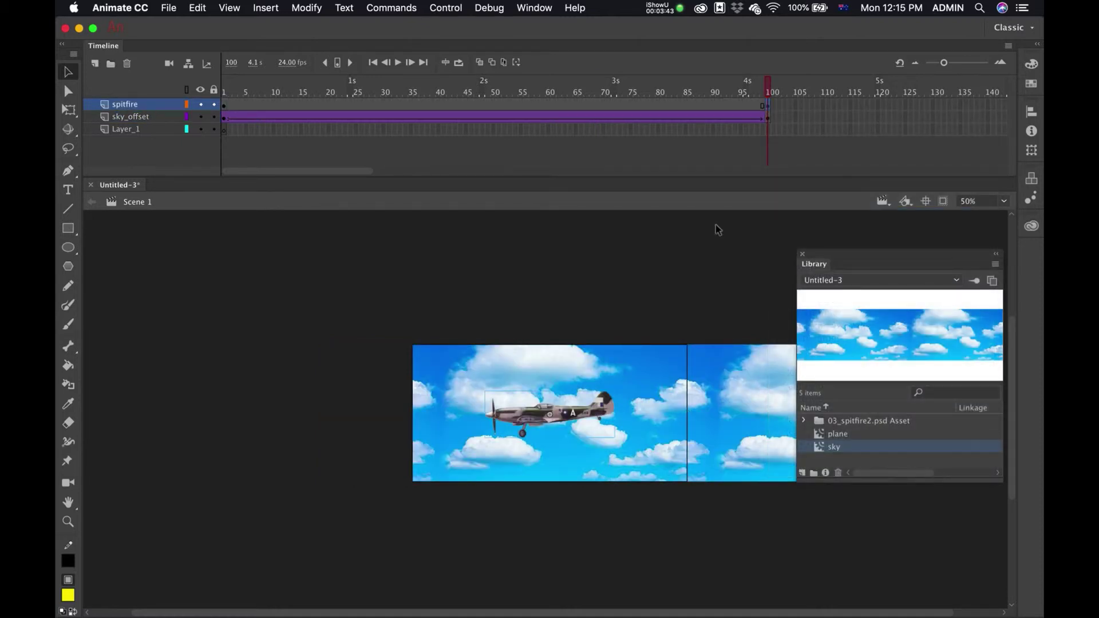
{"action": "key", "text": "super+1"}
{"action": "key", "text": "super+Return"}
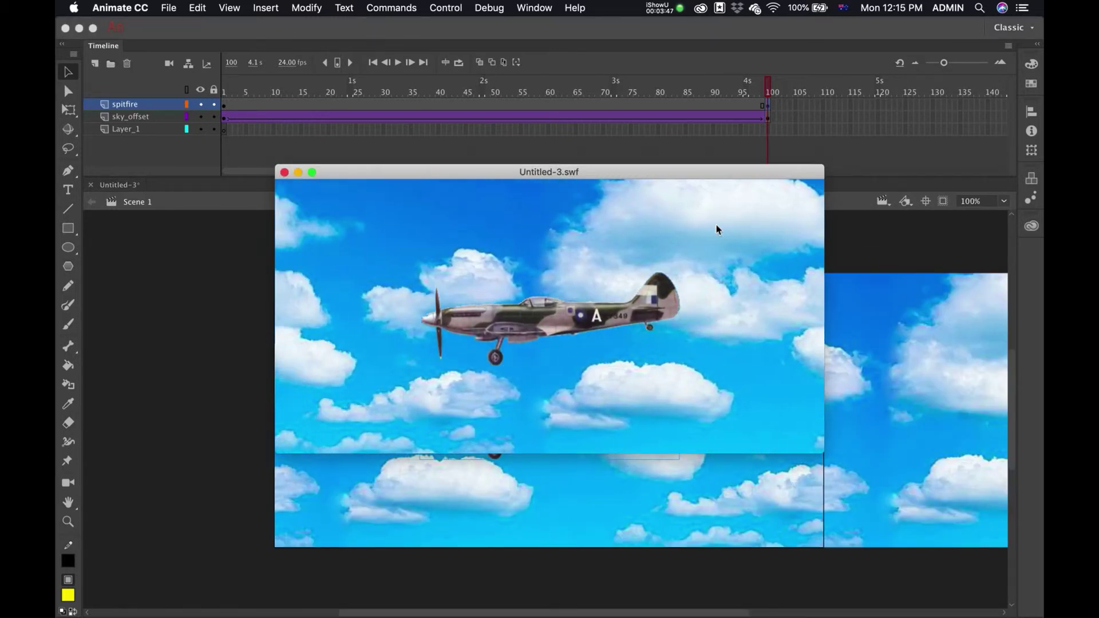
Step: Close the test window and preview the plane symbol in the Library
{"action": "left_click", "coordinate": [284, 172]}
{"action": "key", "text": "super+l"}
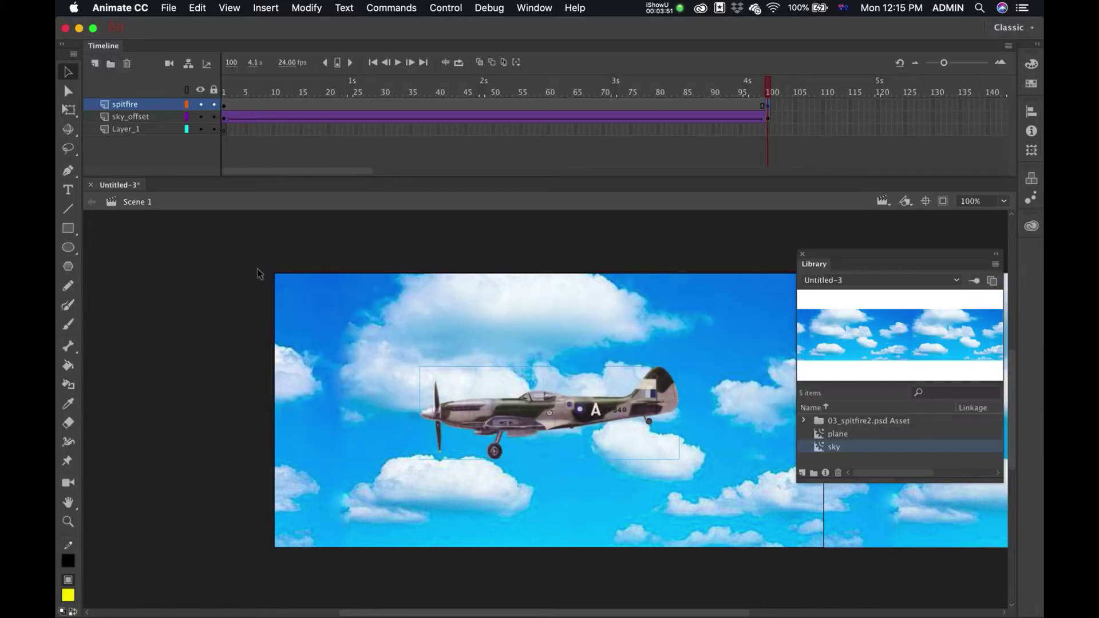
{"action": "left_click", "coordinate": [855, 436]}
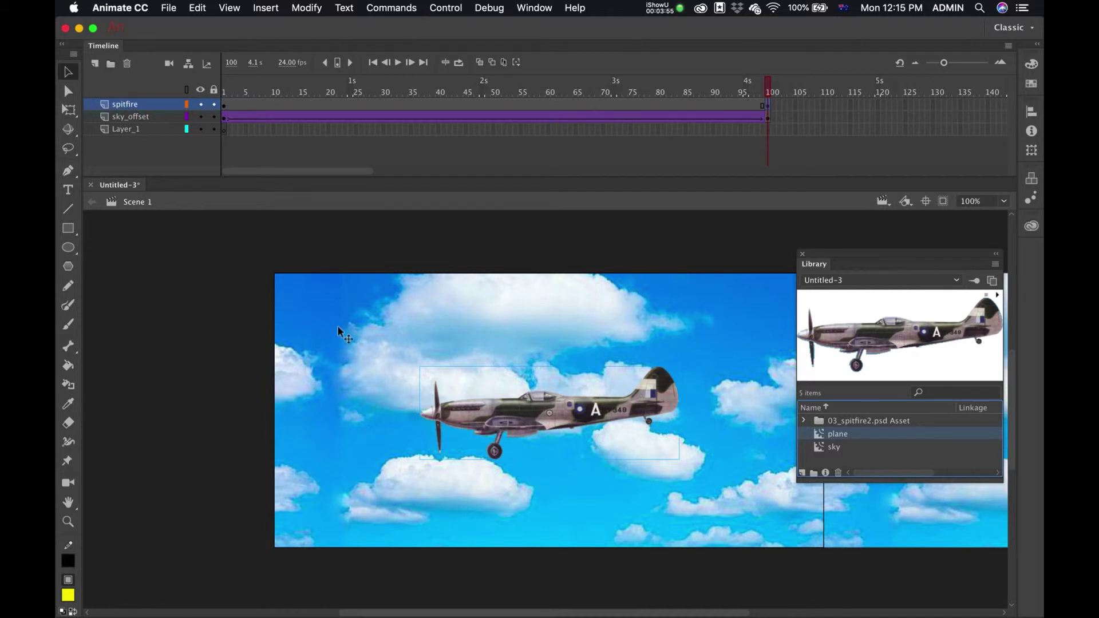
{"action": "key", "text": "super+equal"}
{"action": "key", "text": "super+minus"}
{"action": "key", "text": "super+minus"}
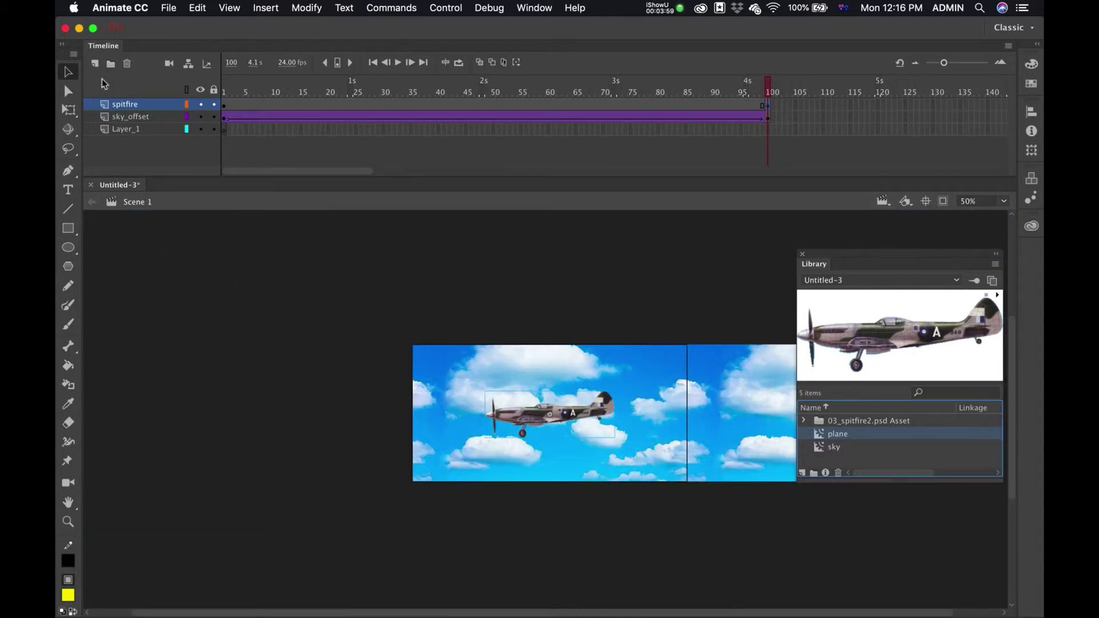
Step: Add a new layer named plane_back above spitfire
{"action": "left_click", "coordinate": [95, 64]}
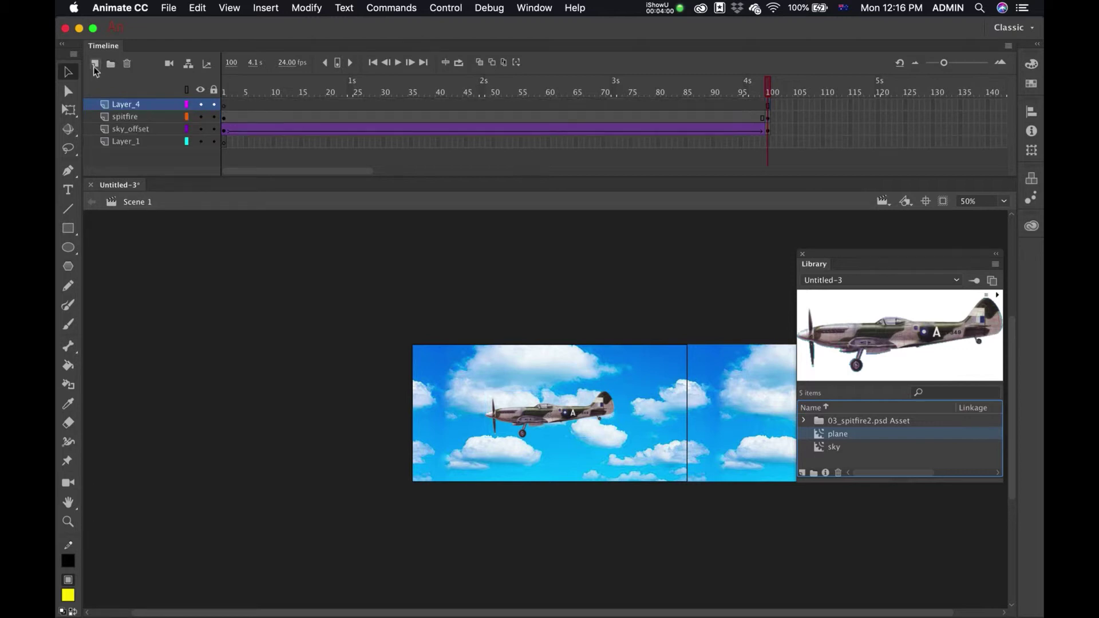
{"action": "double_click", "coordinate": [137, 105]}
{"action": "type", "text": "plane_back"}
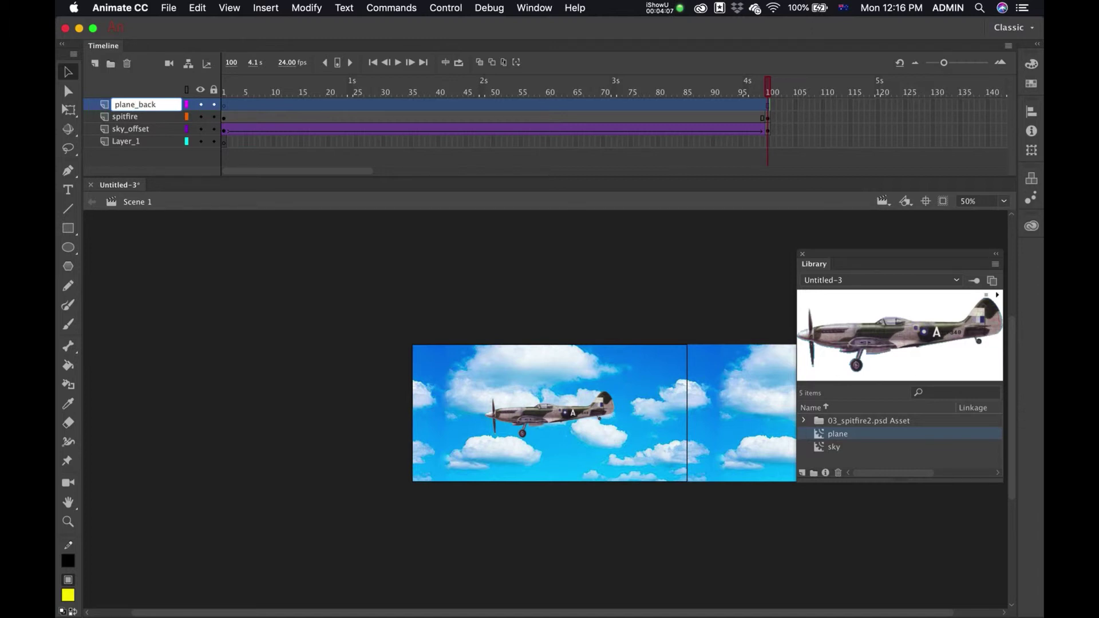
{"action": "key", "text": "Return"}
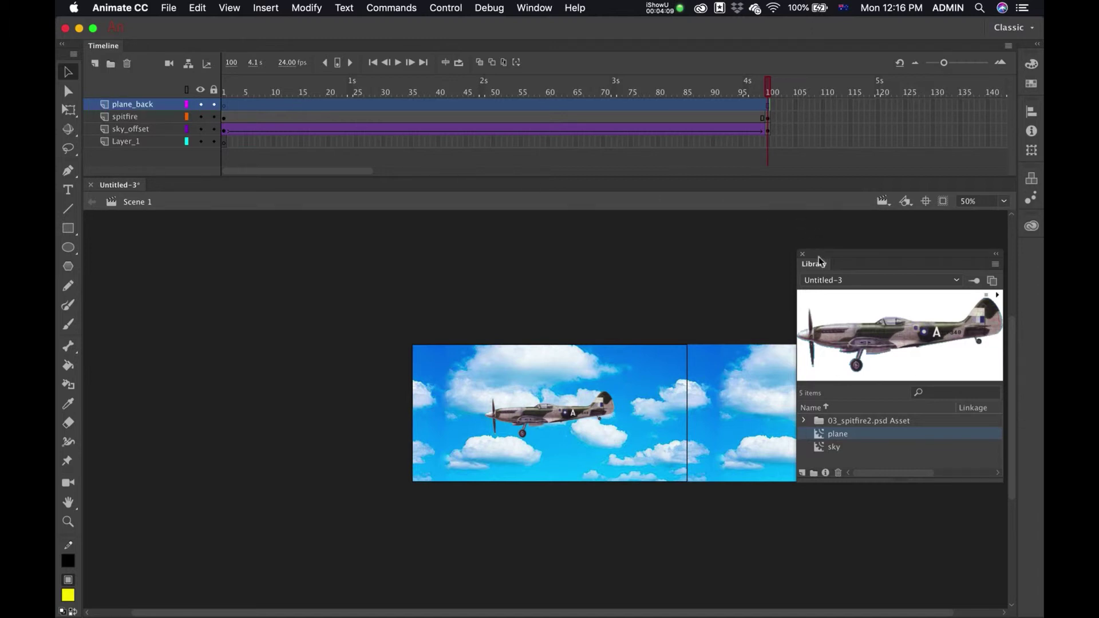
Step: Place a copy of the plane symbol on the sky's right and shrink it with Free Transform
{"action": "left_click_drag", "start_coordinate": [820, 260], "coordinate": [889, 267]}
{"action": "left_click", "coordinate": [900, 438]}
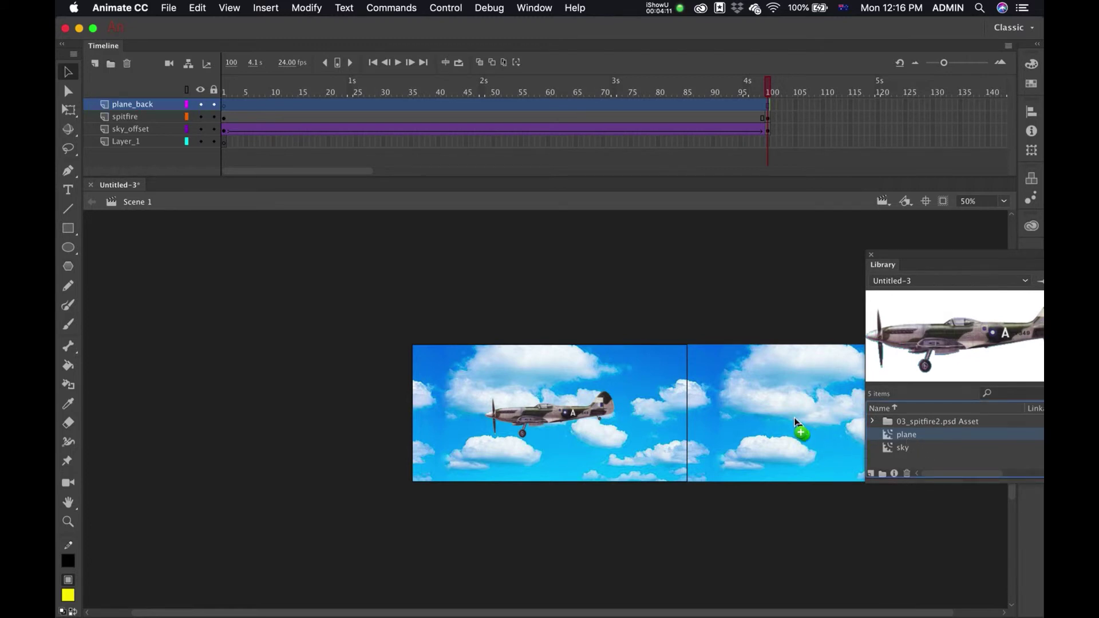
{"action": "left_click_drag", "start_coordinate": [794, 422], "coordinate": [769, 377]}
{"action": "left_click", "coordinate": [71, 112]}
{"action": "left_click_drag", "start_coordinate": [700, 398], "coordinate": [712, 389]}
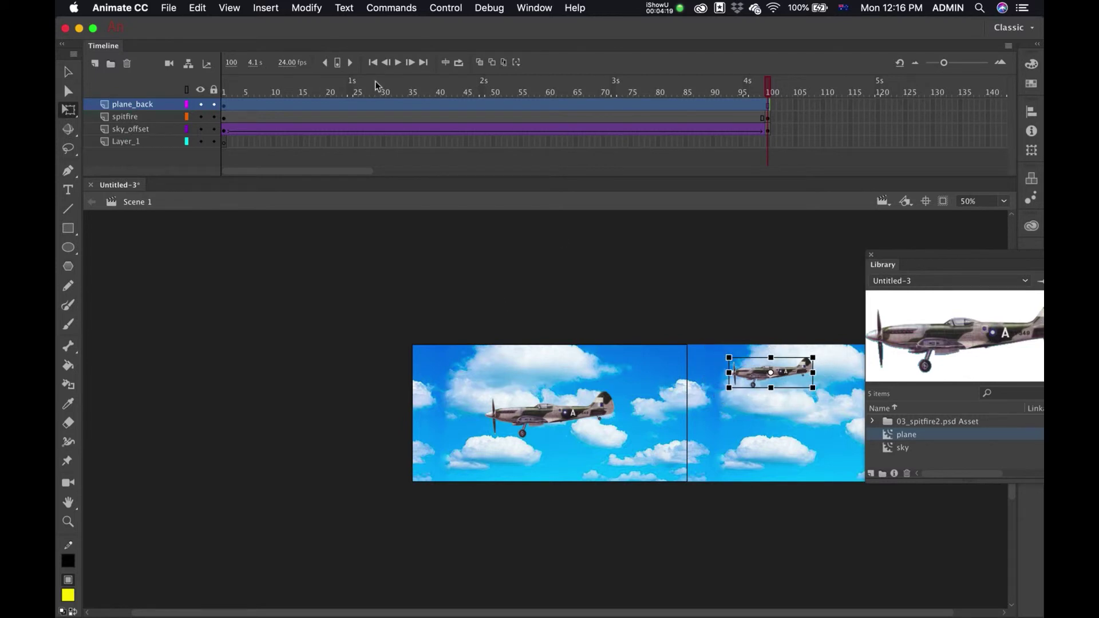
Step: Check the document settings without changes, then nudge the small plane slightly left
{"action": "left_click", "coordinate": [317, 9]}
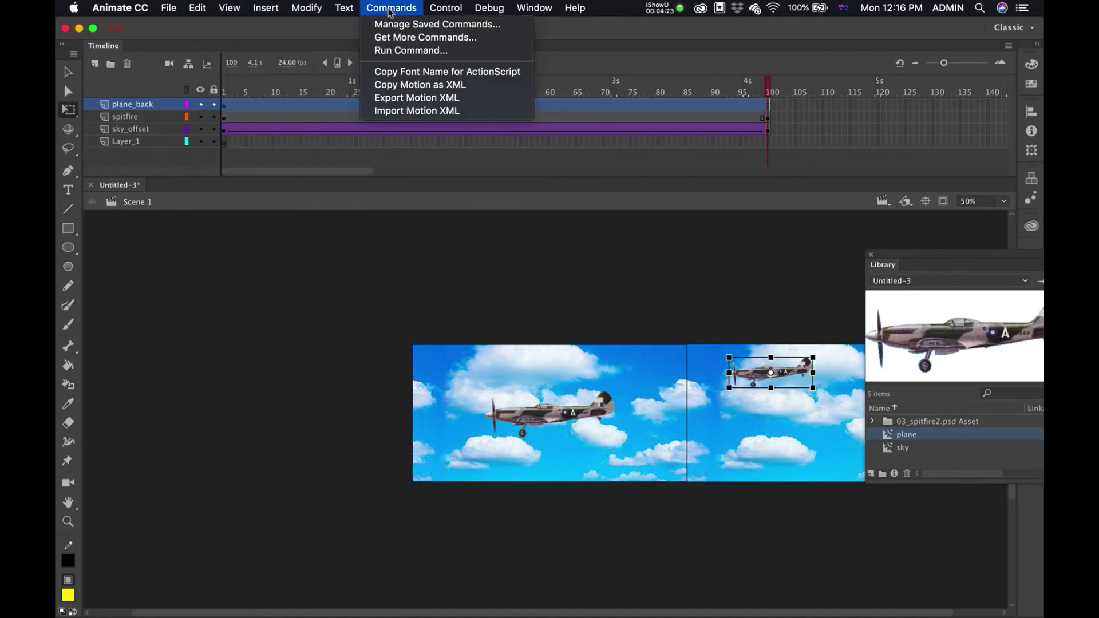
{"action": "left_click", "coordinate": [344, 7]}
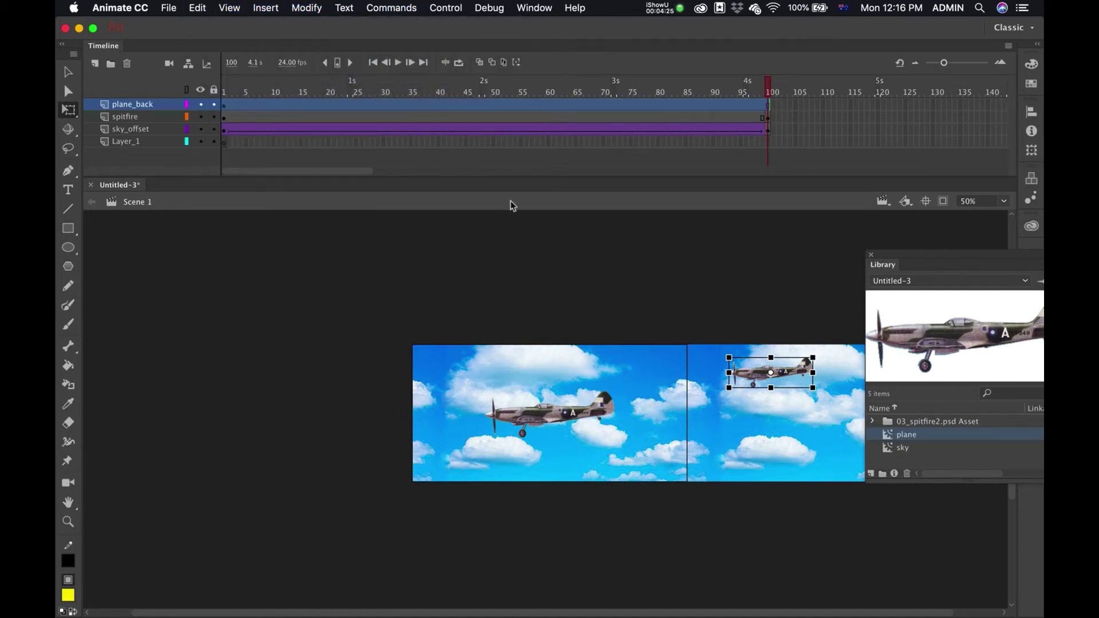
{"action": "key", "text": "super+j"}
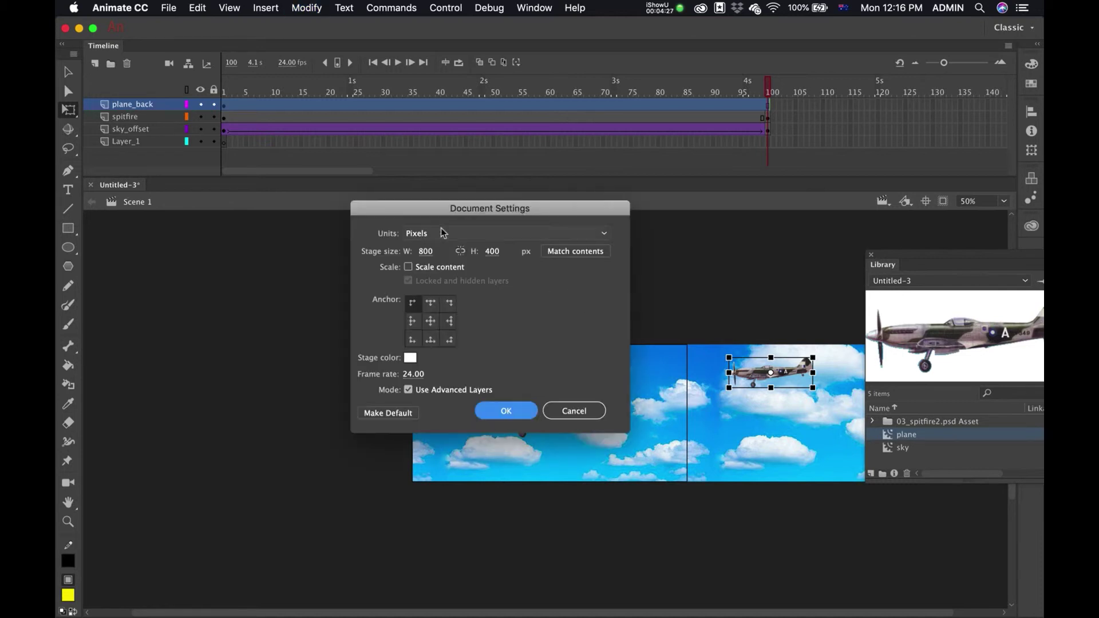
{"action": "left_click", "coordinate": [574, 411]}
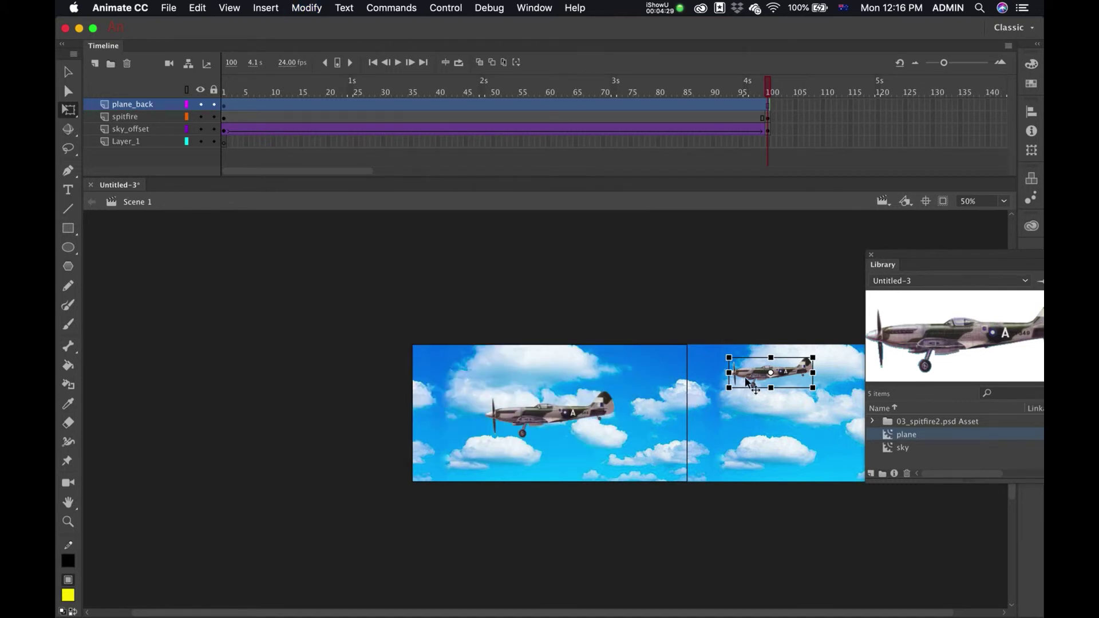
{"action": "left_click_drag", "start_coordinate": [746, 381], "coordinate": [724, 377]}
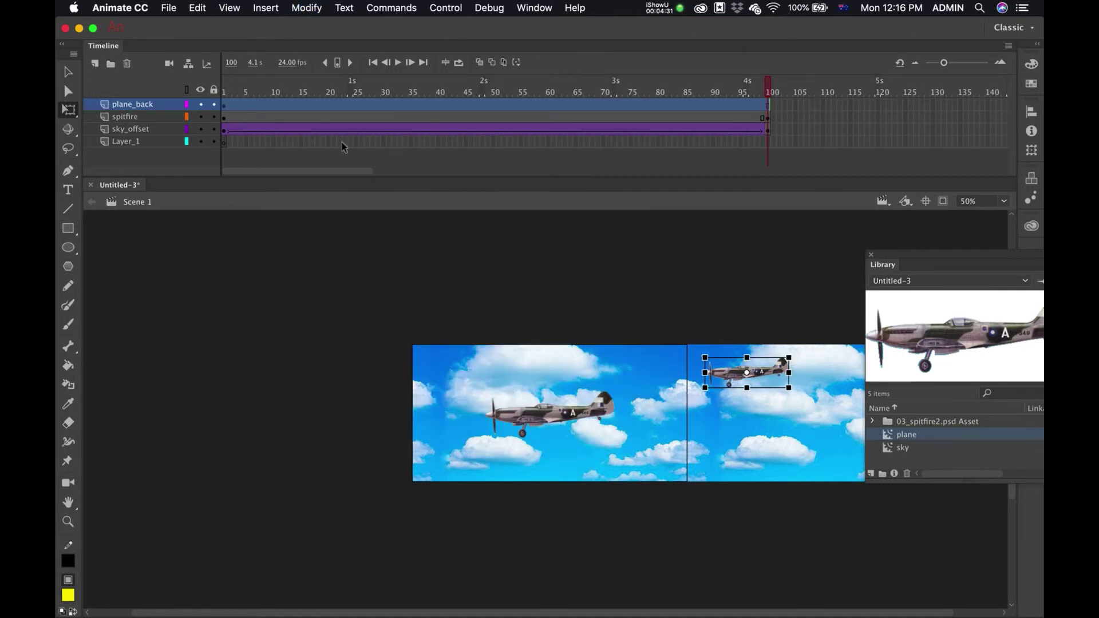
Step: Add plane_back keyframes at frames 21 and 80, with the plane moved to the left edge at 80
{"action": "left_click", "coordinate": [331, 106]}
{"action": "right_click", "coordinate": [332, 108]}
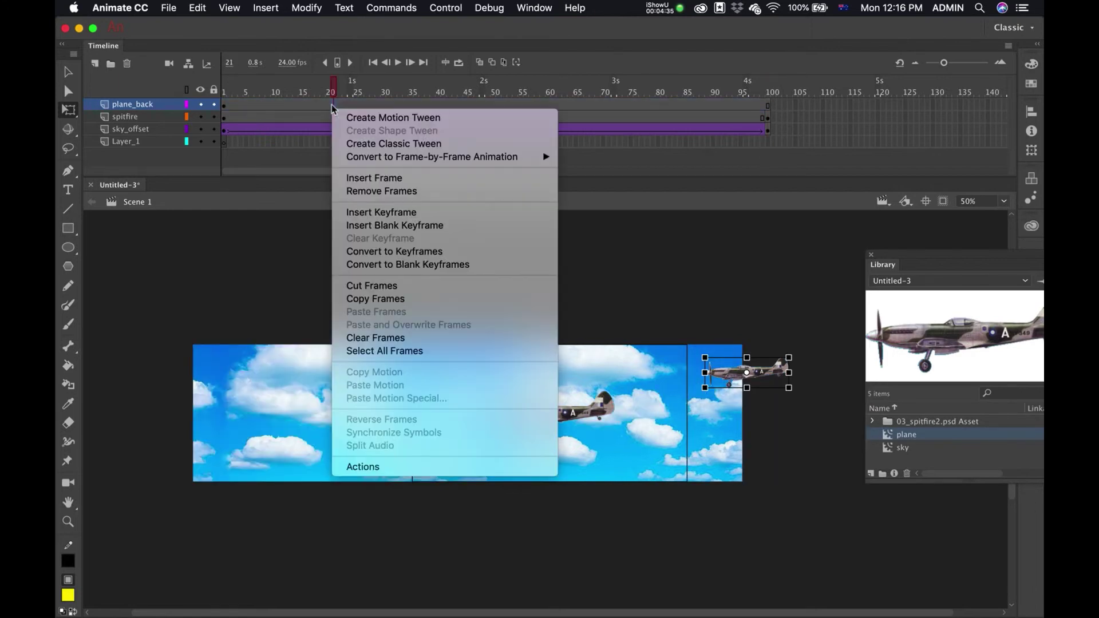
{"action": "left_click", "coordinate": [381, 213]}
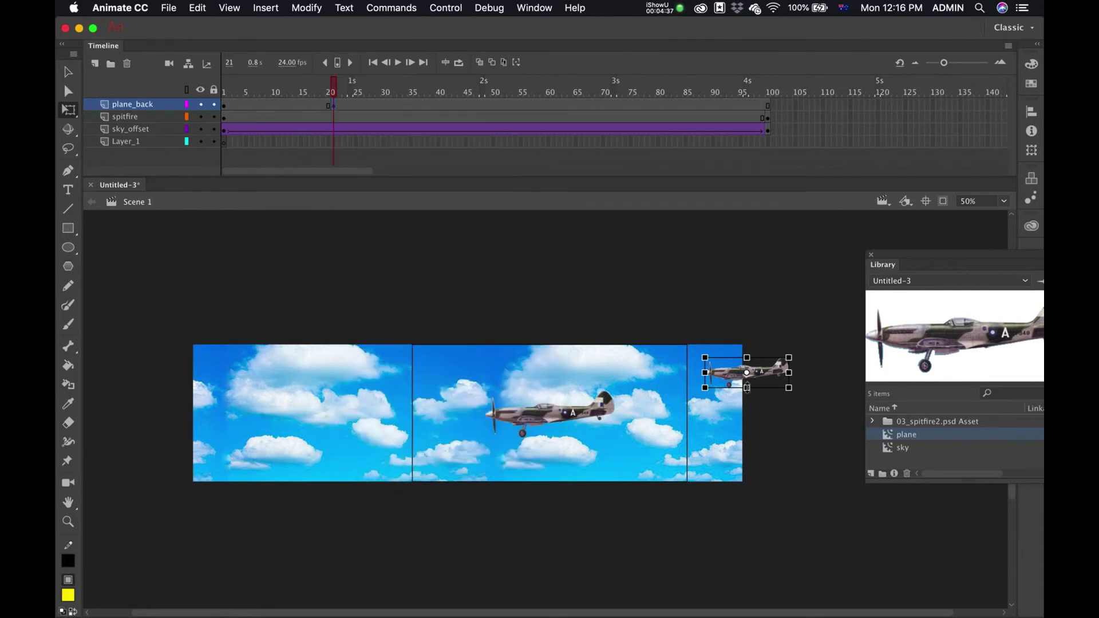
{"action": "left_click", "coordinate": [658, 105]}
{"action": "right_click", "coordinate": [659, 106]}
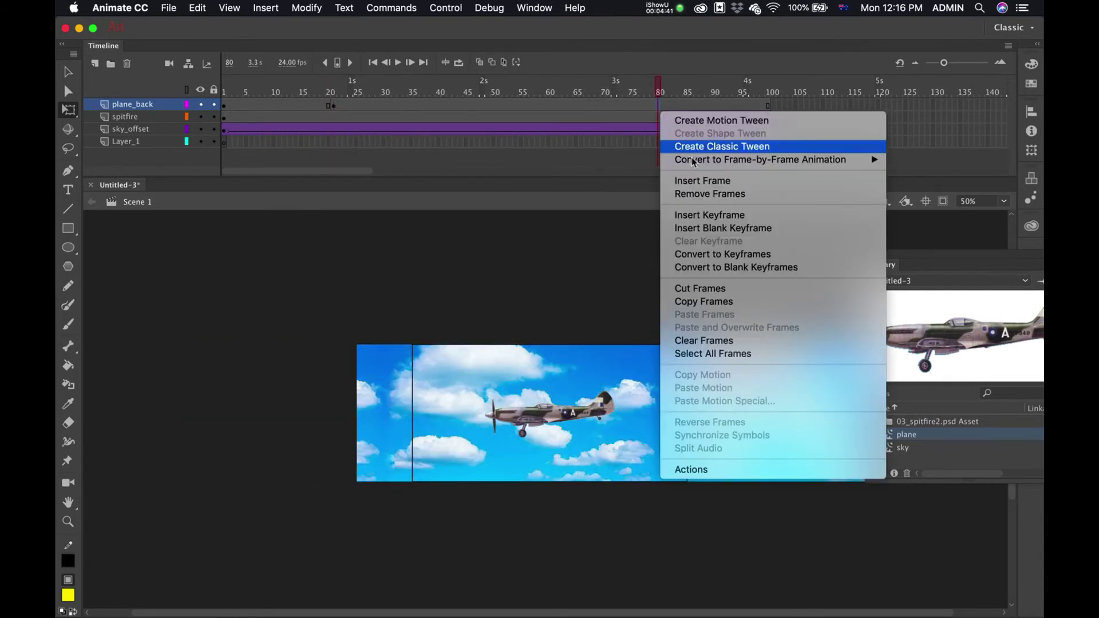
{"action": "left_click", "coordinate": [704, 215]}
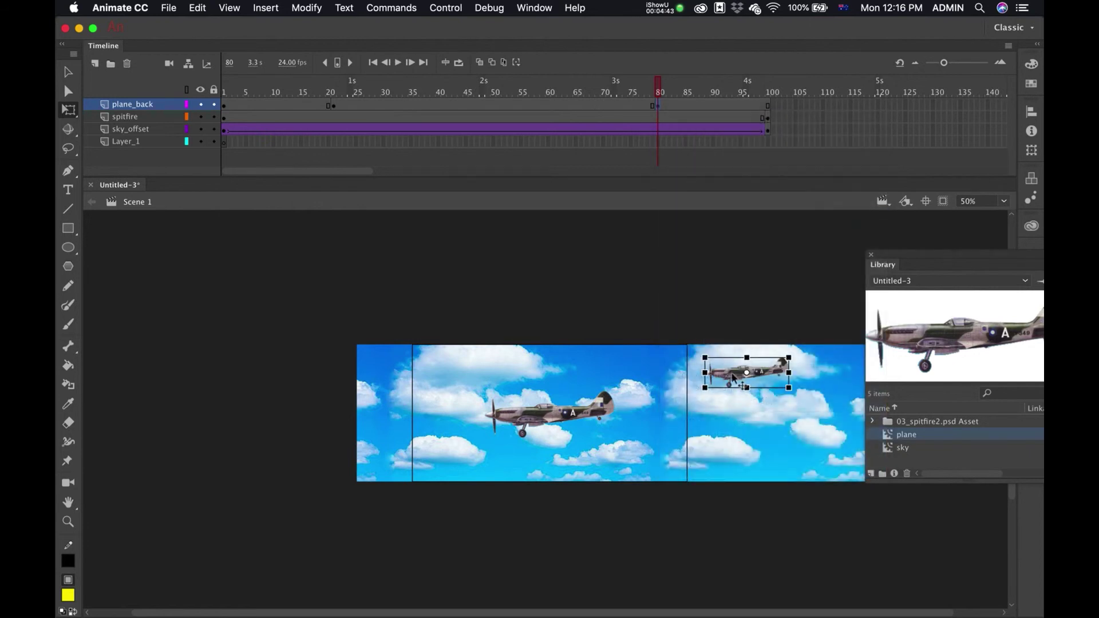
{"action": "left_click_drag", "start_coordinate": [733, 378], "coordinate": [351, 373]}
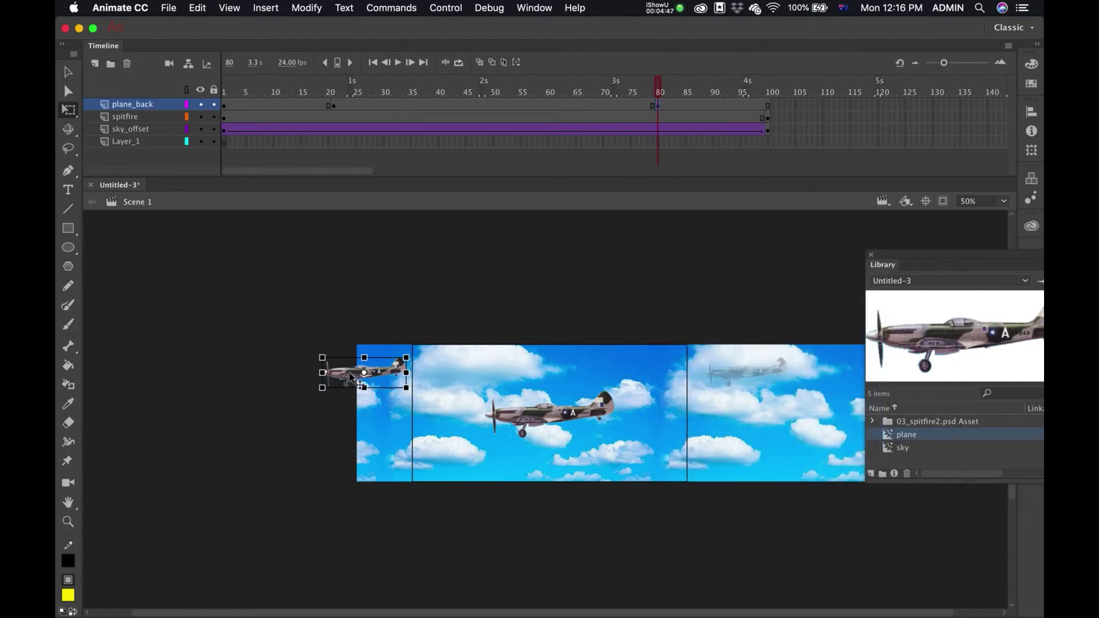
Step: Create a classic tween between frames 21 and 80 and scrub to check the flight
{"action": "right_click", "coordinate": [515, 106]}
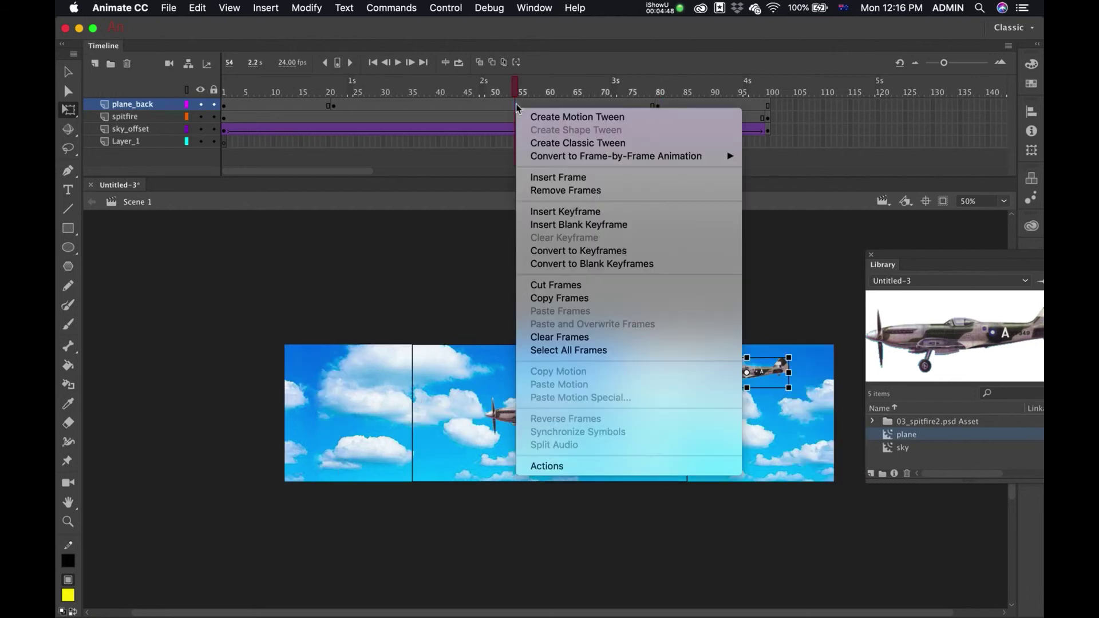
{"action": "left_click", "coordinate": [546, 143]}
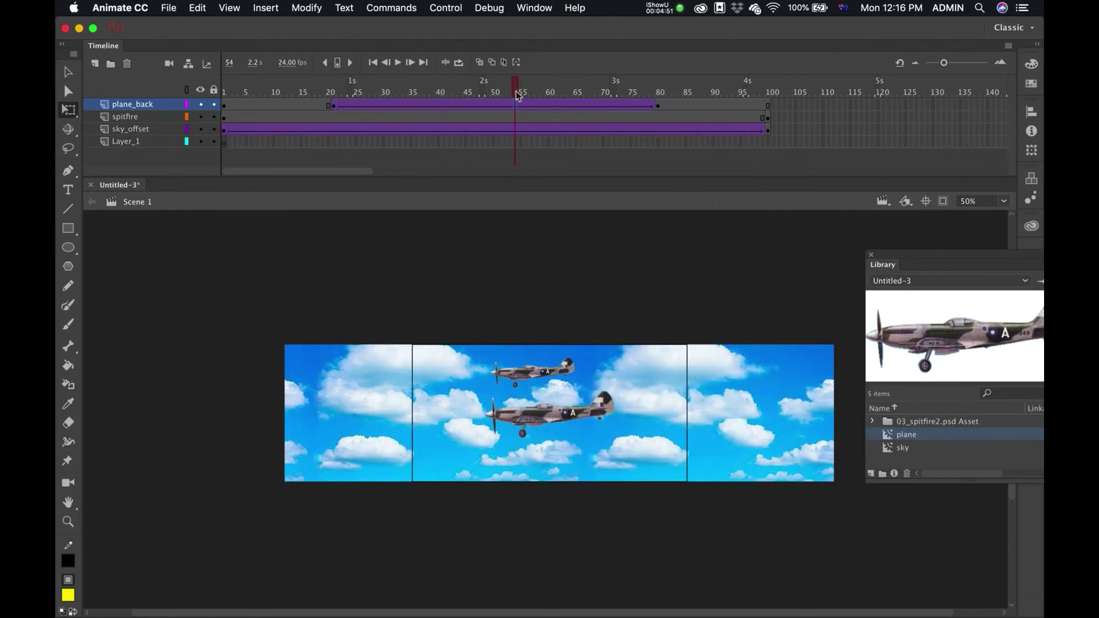
{"action": "left_click_drag", "start_coordinate": [517, 96], "coordinate": [555, 111]}
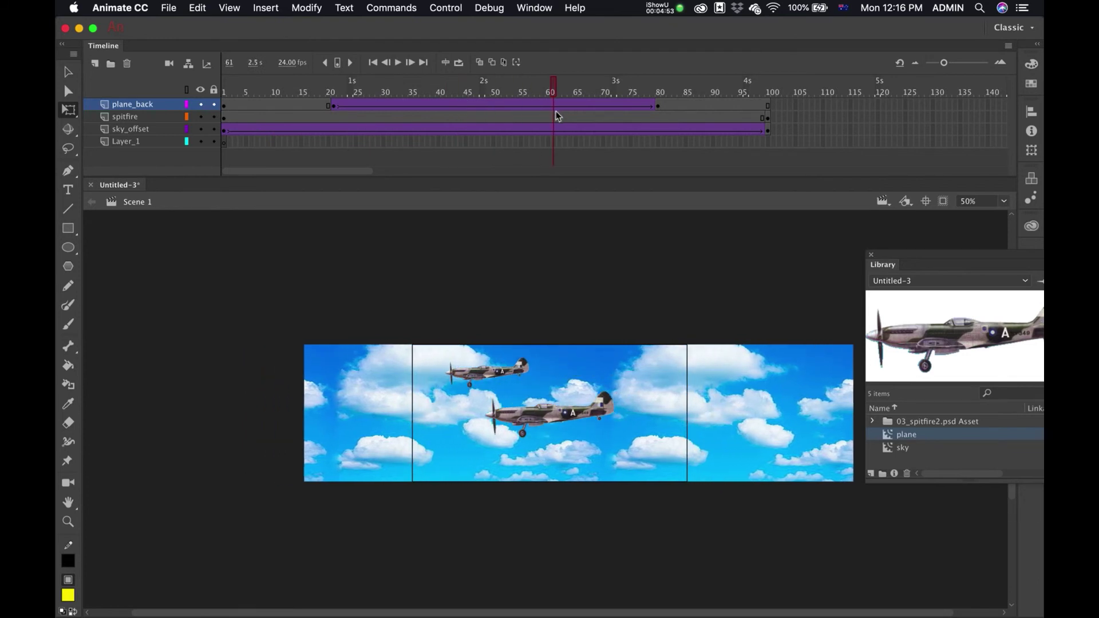
Step: Add a plane_front layer holding an enlarged copy of the plane on the stage's right
{"action": "left_click", "coordinate": [96, 63]}
{"action": "double_click", "coordinate": [132, 103]}
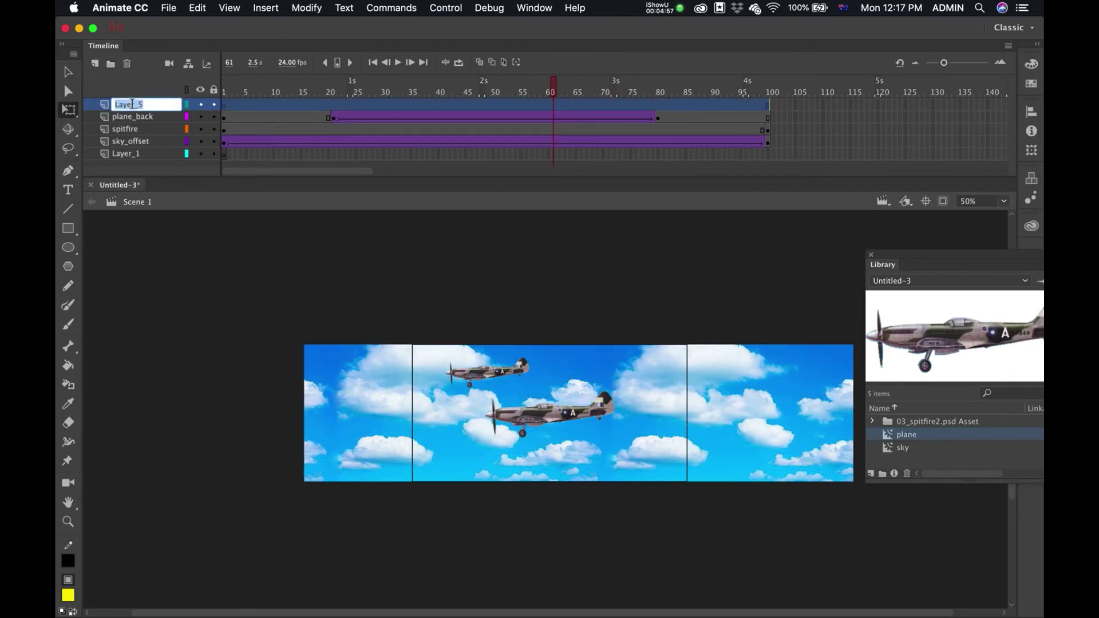
{"action": "type", "text": "plane_front"}
{"action": "key", "text": "Return"}
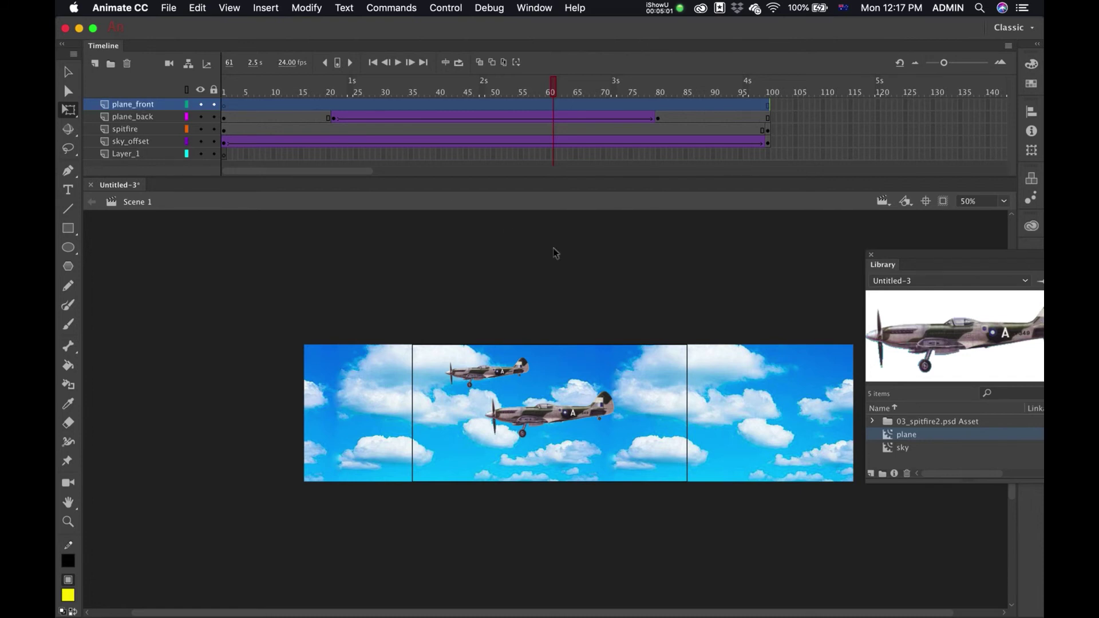
{"action": "left_click_drag", "start_coordinate": [906, 435], "coordinate": [771, 480]}
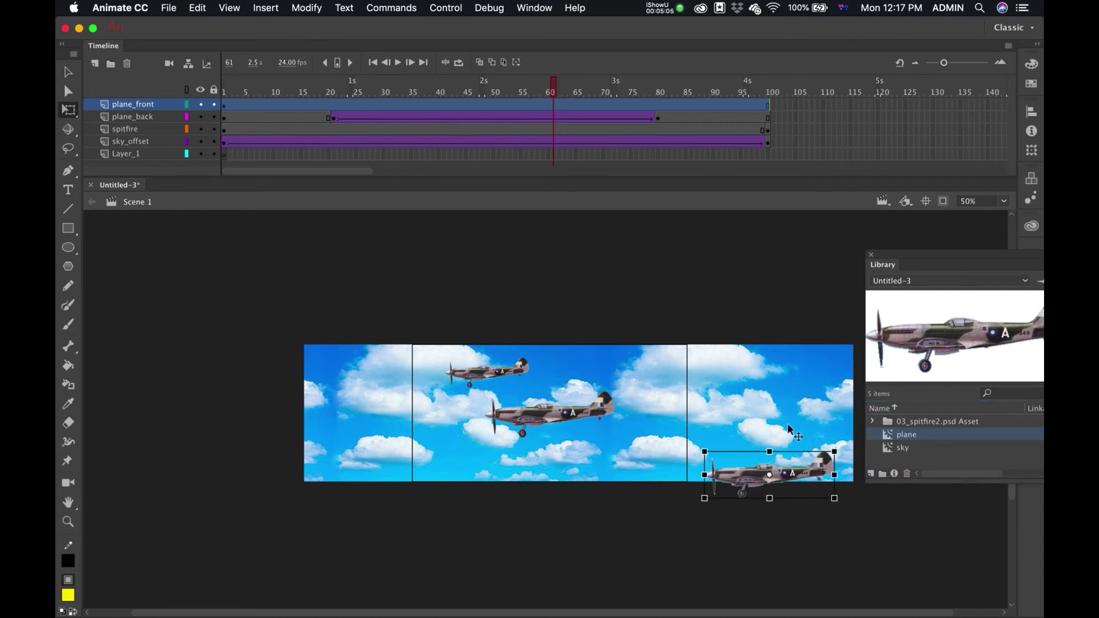
{"action": "left_click_drag", "start_coordinate": [836, 450], "coordinate": [931, 417]}
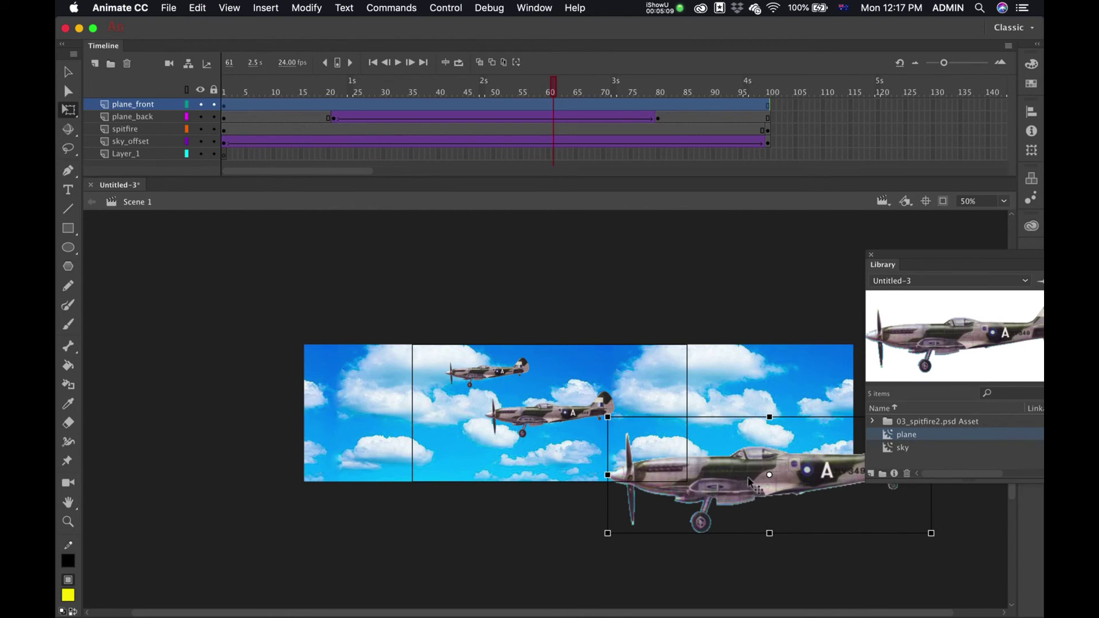
{"action": "left_click_drag", "start_coordinate": [774, 458], "coordinate": [830, 481]}
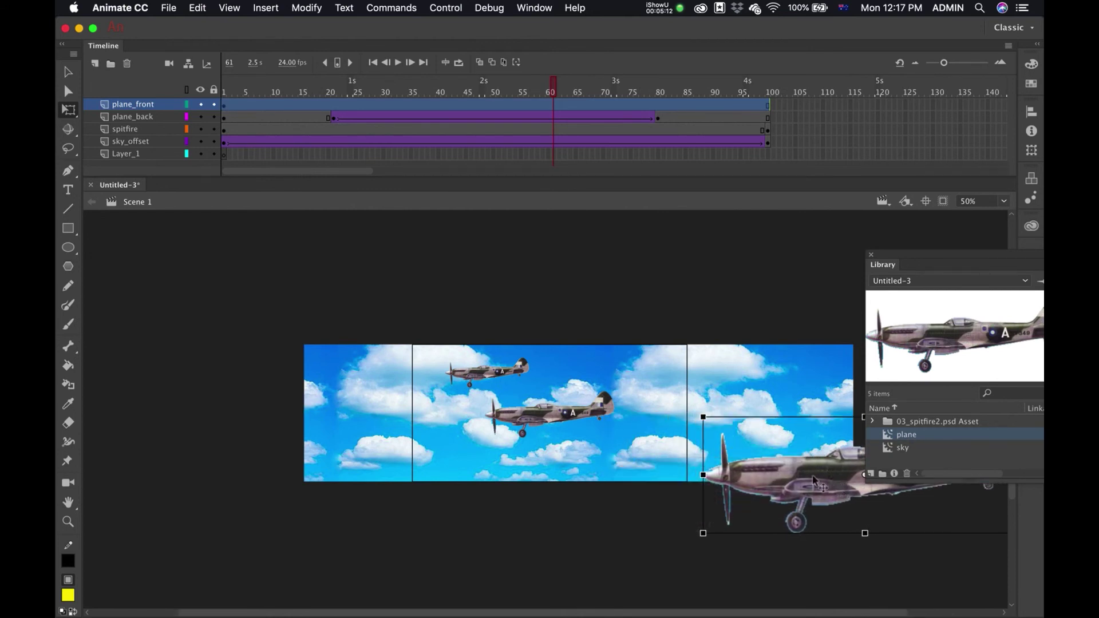
Step: Add plane_front keyframes at frames 30 and 71, moving the big plane past the left side at 71
{"action": "left_click", "coordinate": [386, 105]}
{"action": "right_click", "coordinate": [386, 105]}
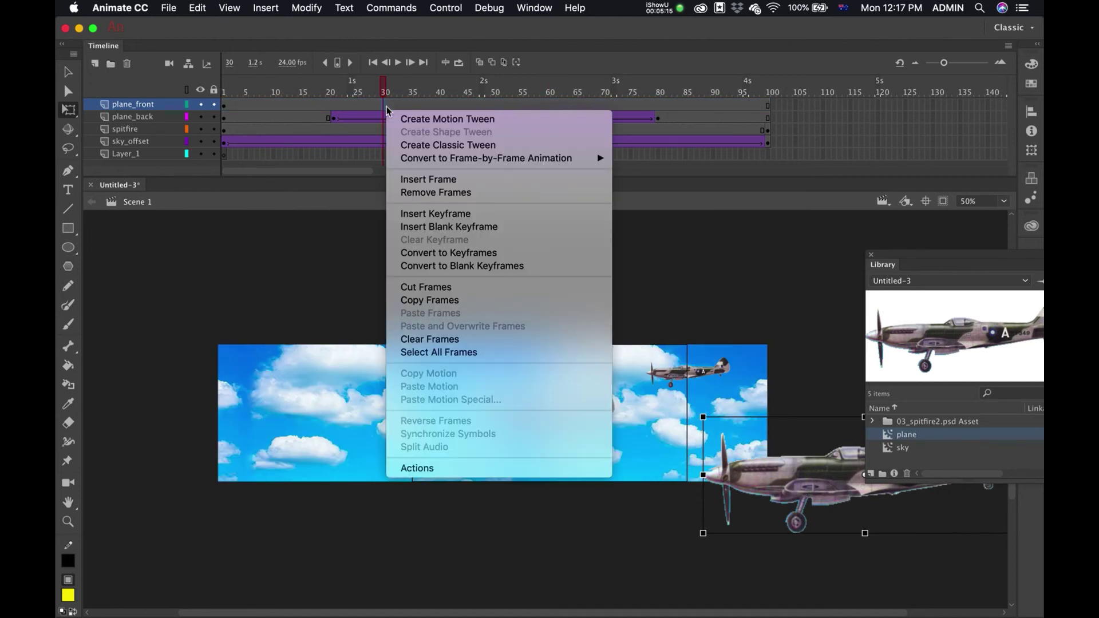
{"action": "left_click", "coordinate": [436, 214]}
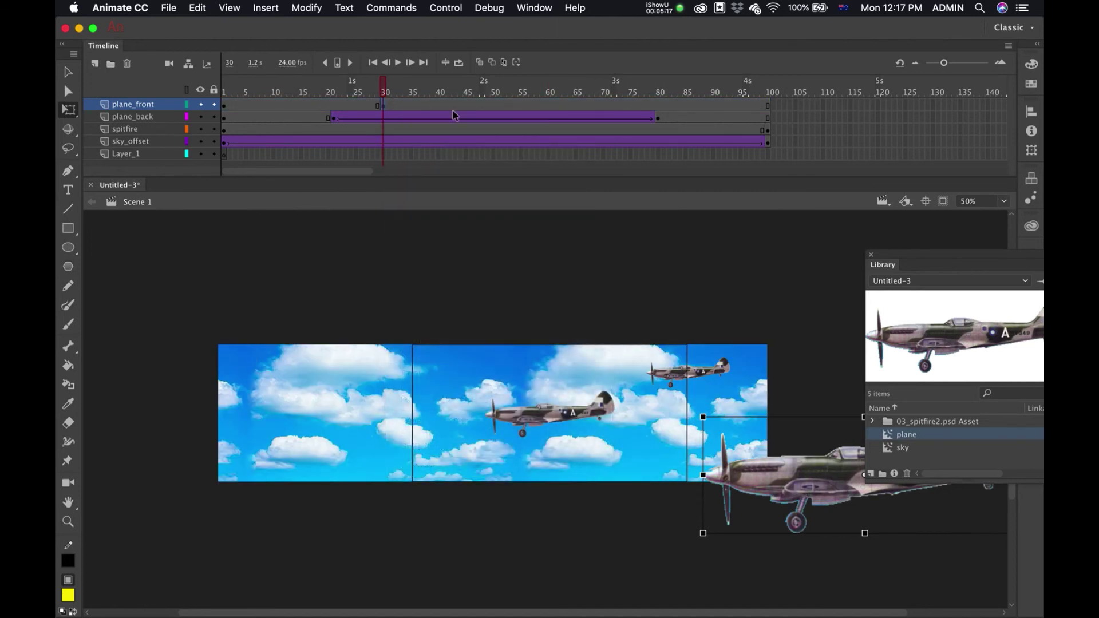
{"action": "left_click", "coordinate": [608, 106]}
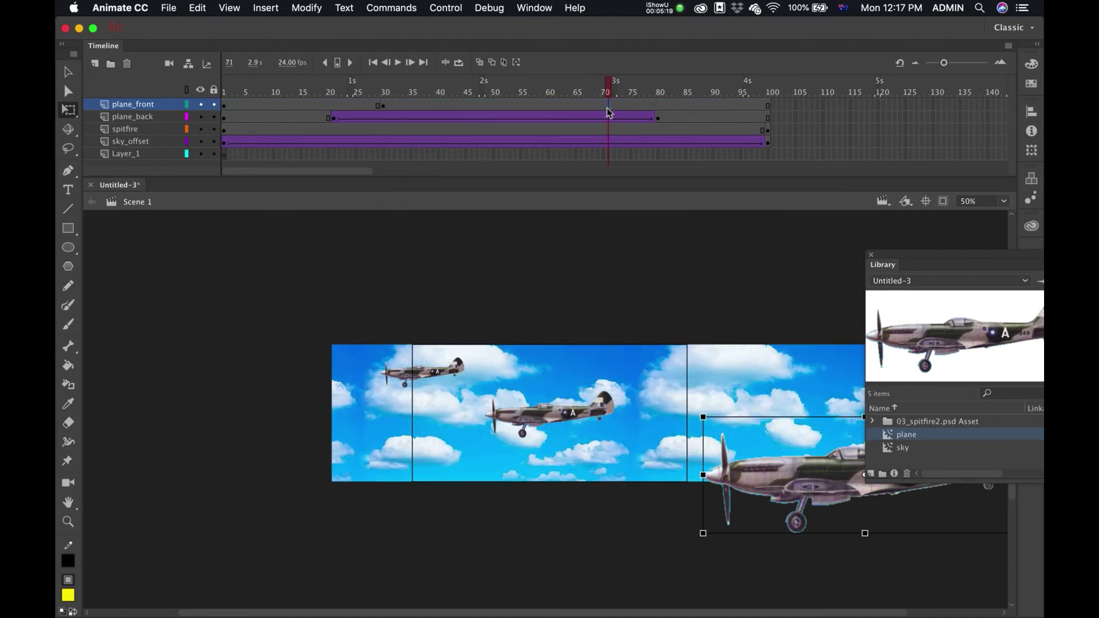
{"action": "right_click", "coordinate": [607, 108]}
{"action": "left_click", "coordinate": [652, 215]}
{"action": "left_click_drag", "start_coordinate": [805, 489], "coordinate": [178, 481]}
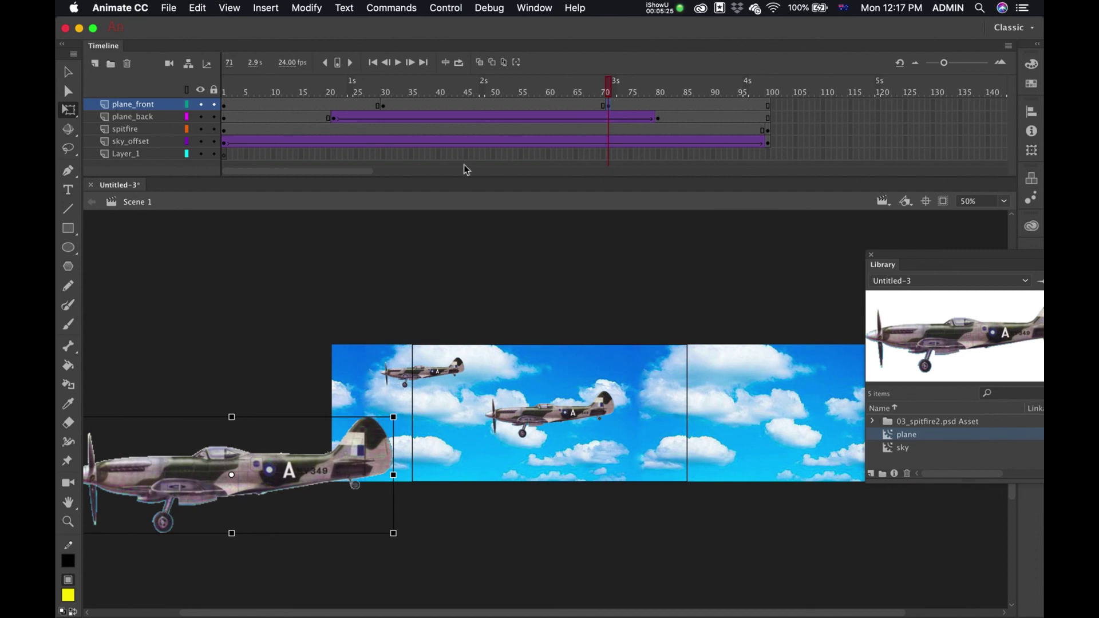
Step: Create a classic tween on plane_front between frames 30 and 71 and test the movie
{"action": "right_click", "coordinate": [475, 111]}
{"action": "left_click", "coordinate": [504, 147]}
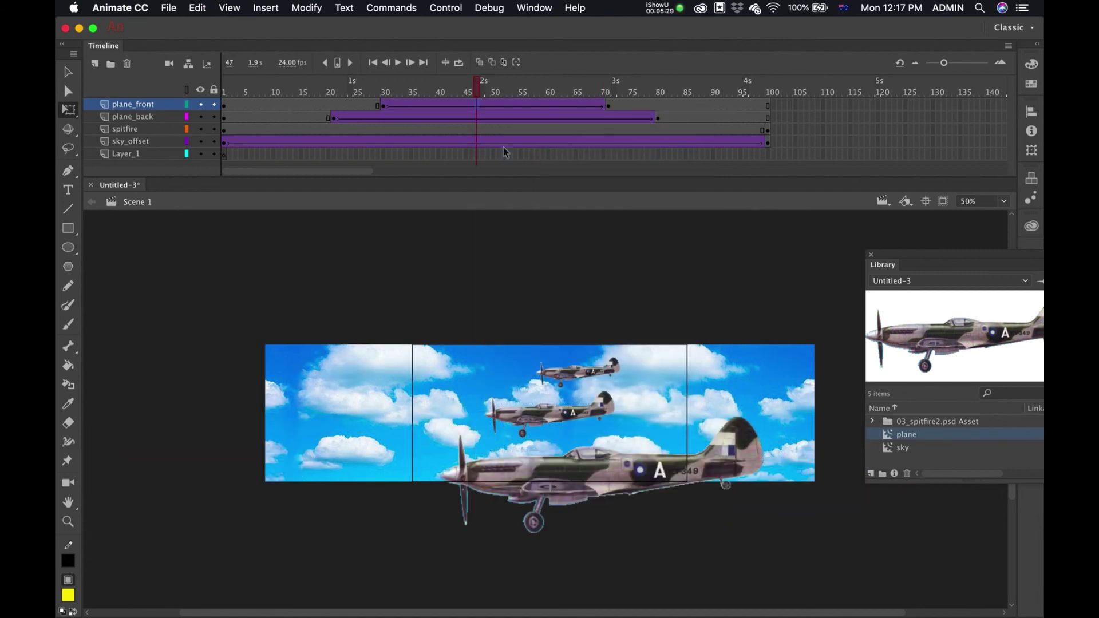
{"action": "key", "text": "super+Return"}
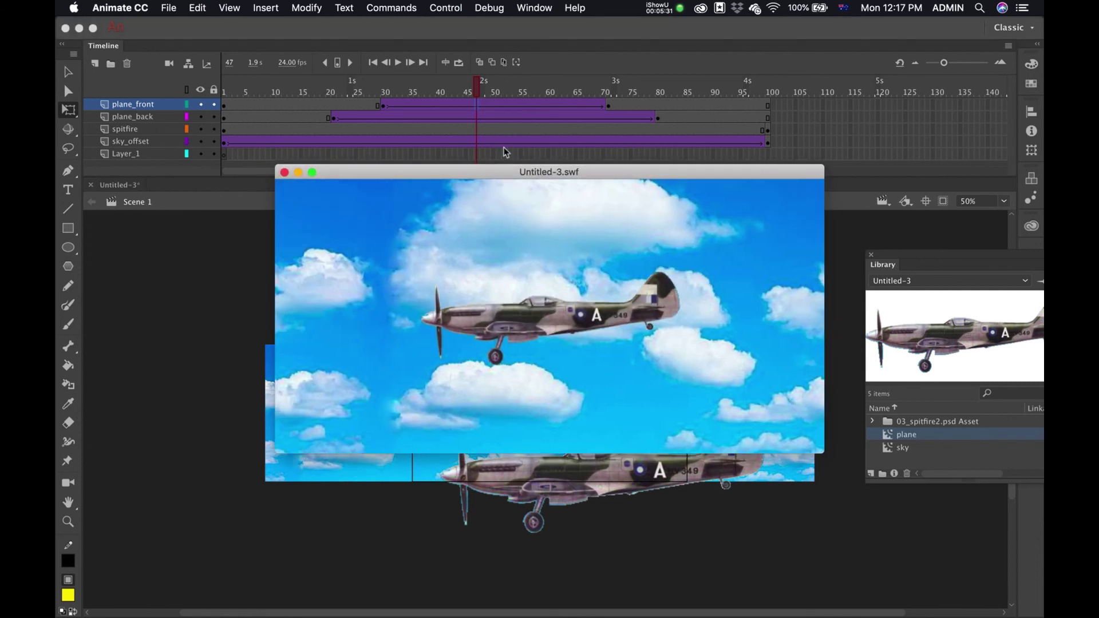